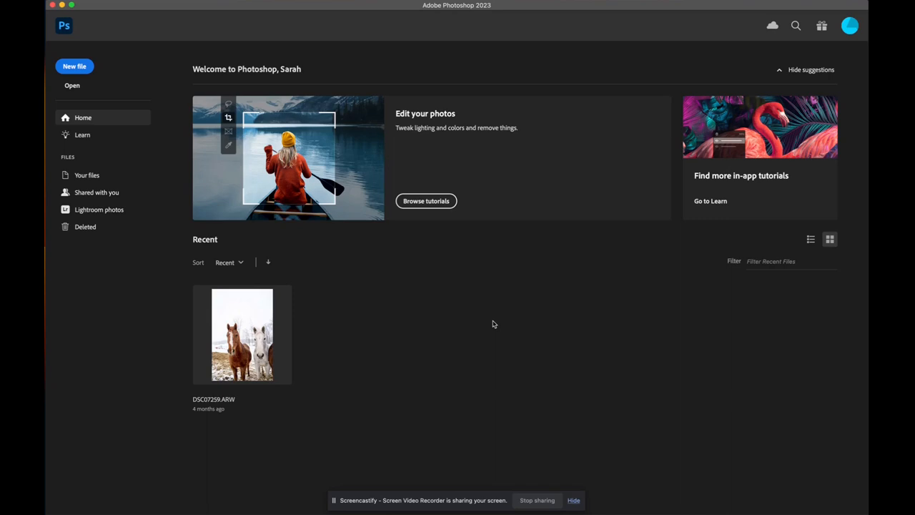
Create a new 2000 × 2000 px document from the Art & Illustration 2000 pixel grid preset
{"action": "left_click", "coordinate": [83, 67]}
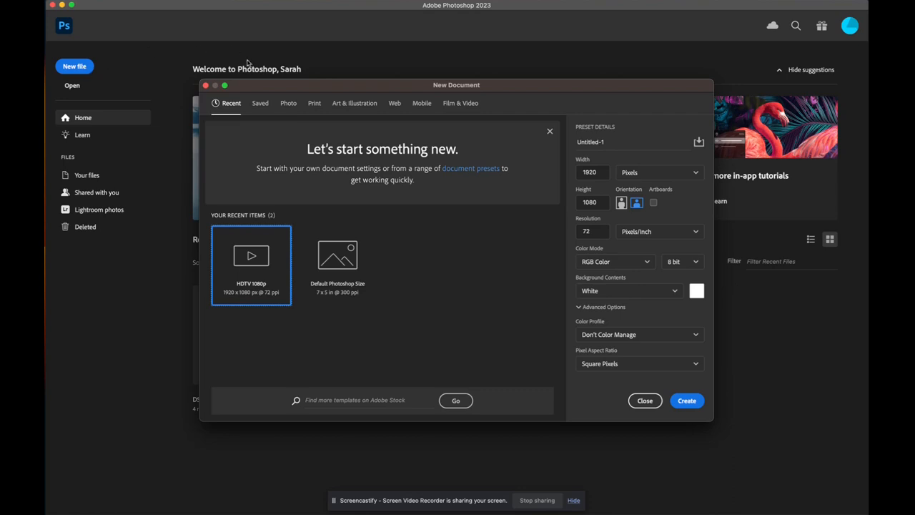
{"action": "left_click", "coordinate": [374, 109]}
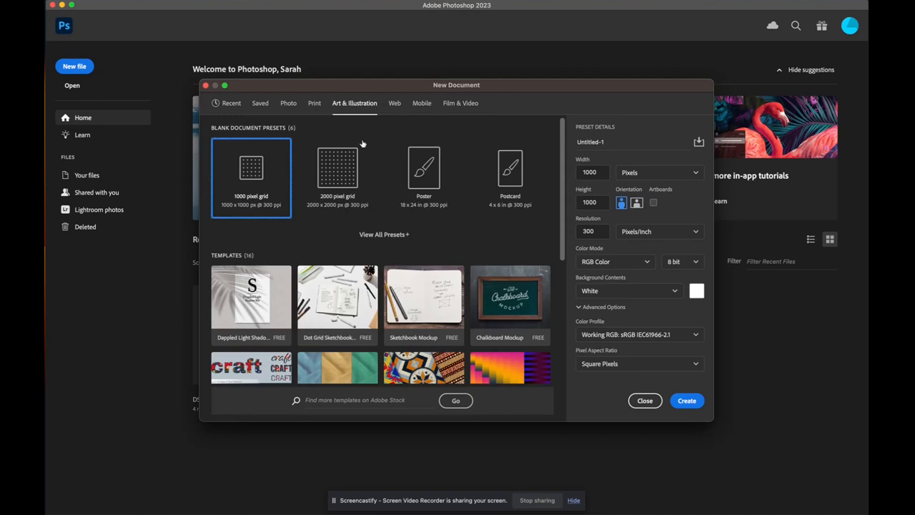
{"action": "left_click", "coordinate": [343, 169]}
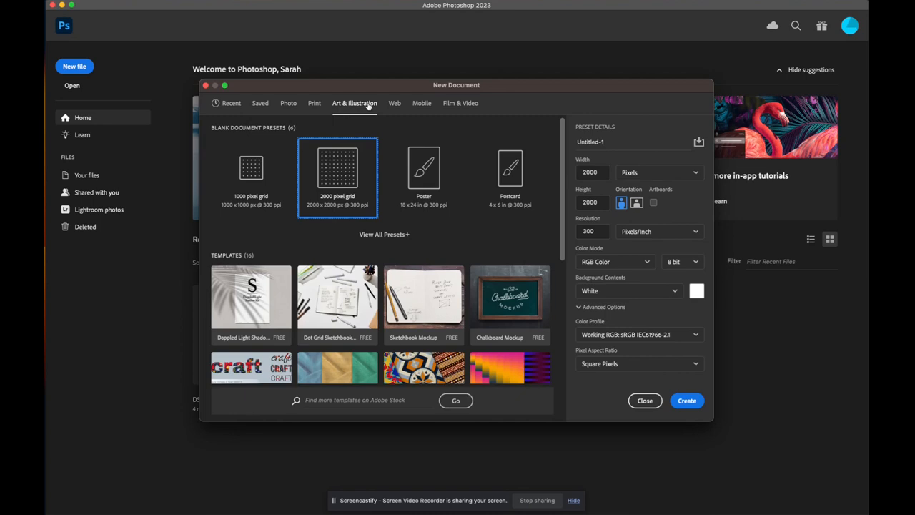
{"action": "left_click", "coordinate": [314, 103]}
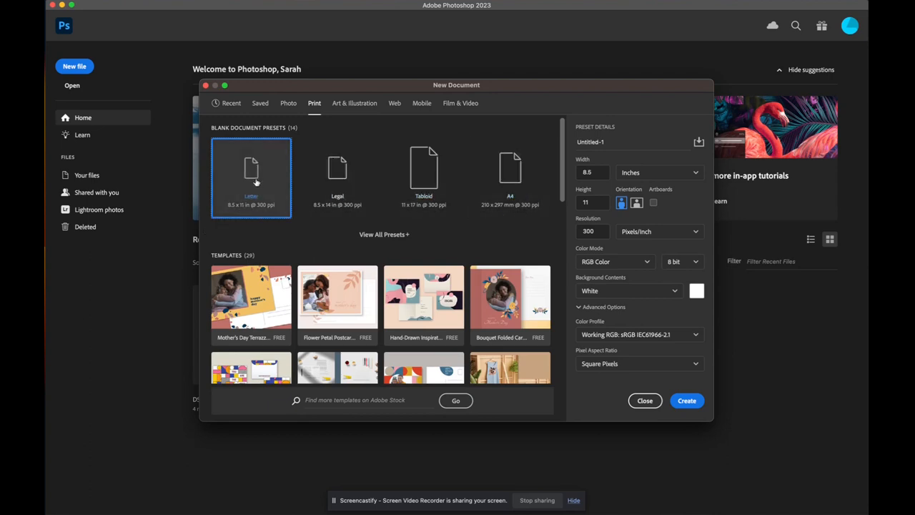
{"action": "left_click", "coordinate": [355, 103]}
{"action": "left_click", "coordinate": [342, 174]}
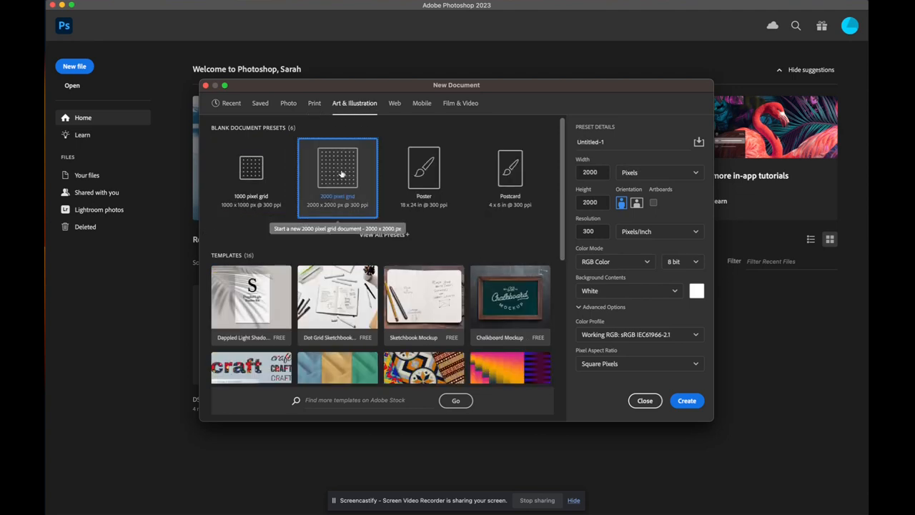
{"action": "left_click", "coordinate": [686, 401]}
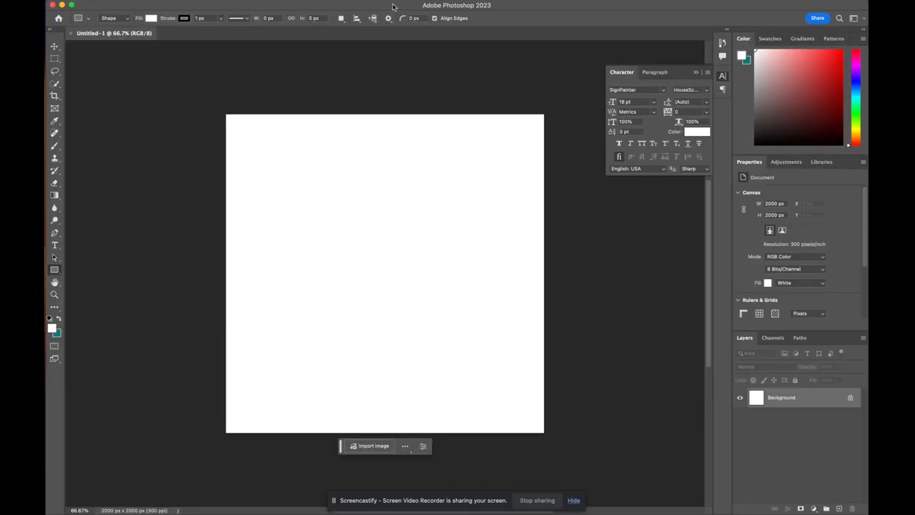
Place the mountain photo pexels-julia-volk-5201435 from the desktop into the document
{"action": "left_click_drag", "start_coordinate": [389, 6], "coordinate": [201, 6]}
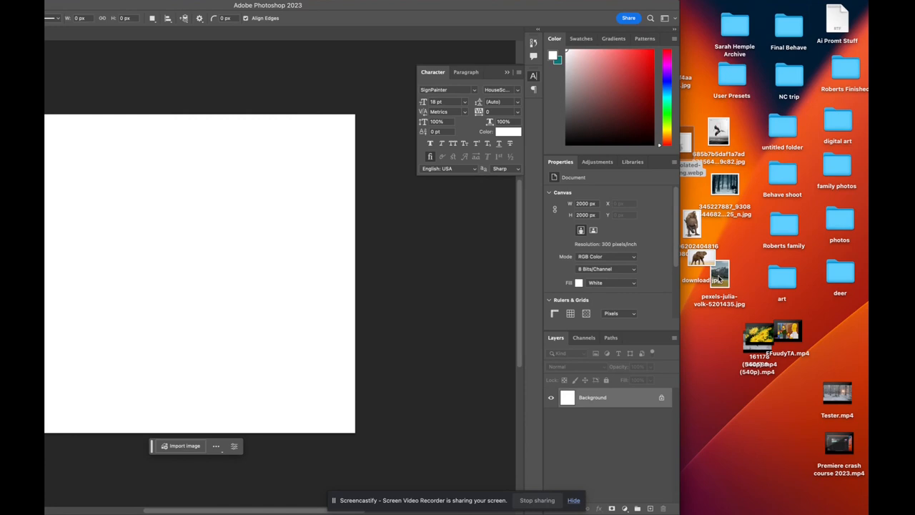
{"action": "left_click_drag", "start_coordinate": [721, 279], "coordinate": [802, 318]}
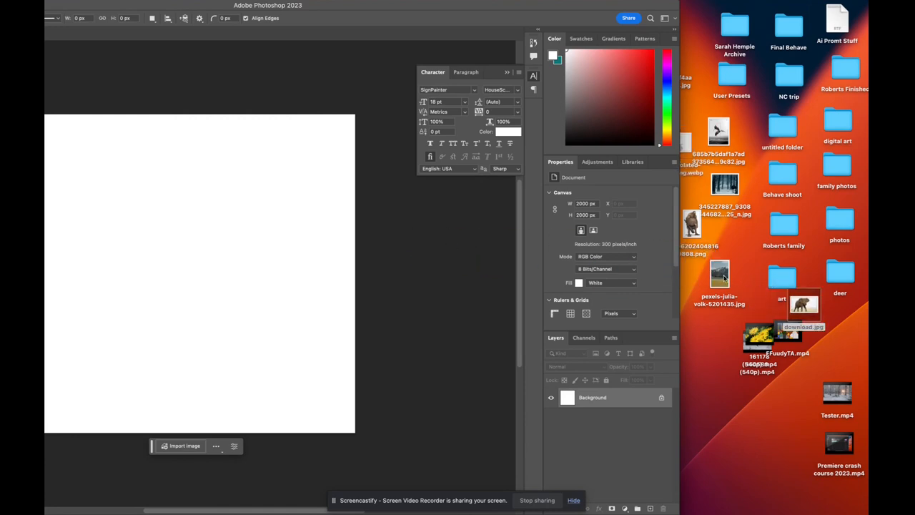
{"action": "left_click_drag", "start_coordinate": [719, 277], "coordinate": [170, 327]}
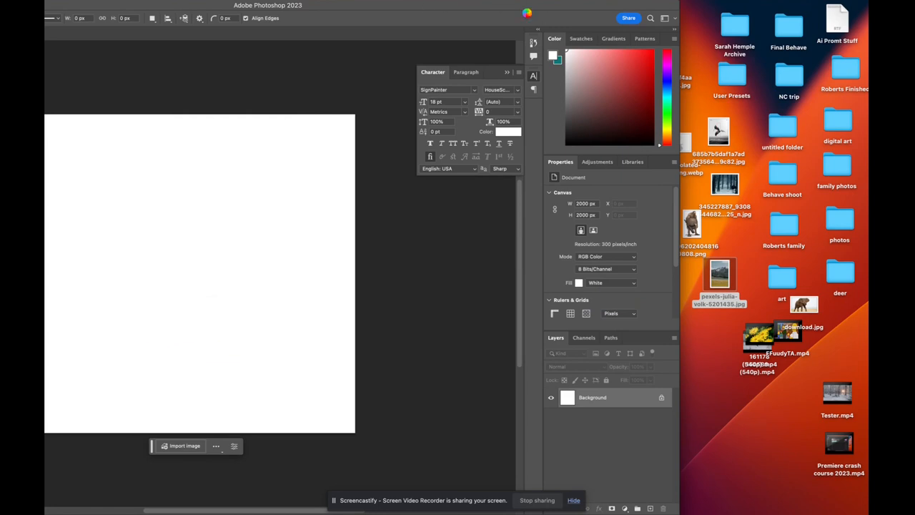
{"action": "double_click", "coordinate": [504, 5]}
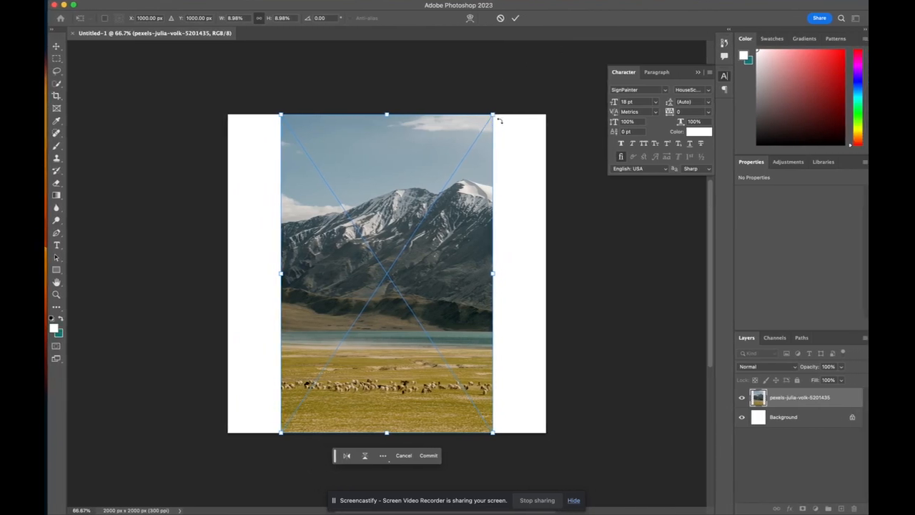
Enlarge the mountain photo to cover the whole canvas, shift it down, and commit the transform
{"action": "left_click_drag", "start_coordinate": [493, 114], "coordinate": [565, 44]}
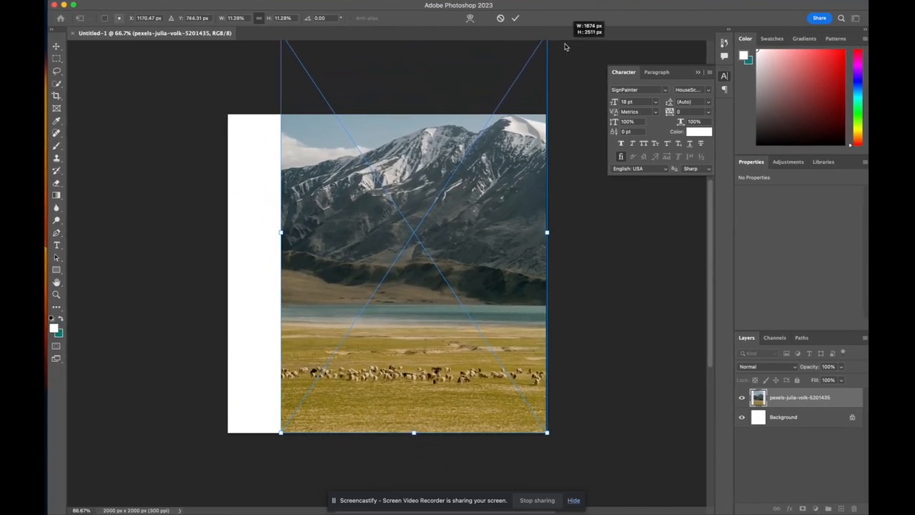
{"action": "left_click_drag", "start_coordinate": [281, 434], "coordinate": [225, 506]}
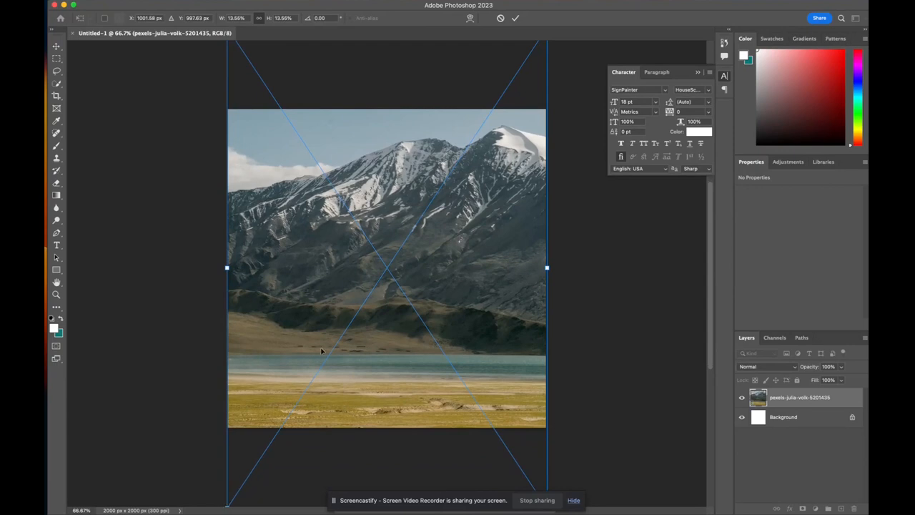
{"action": "left_click_drag", "start_coordinate": [322, 352], "coordinate": [323, 414]}
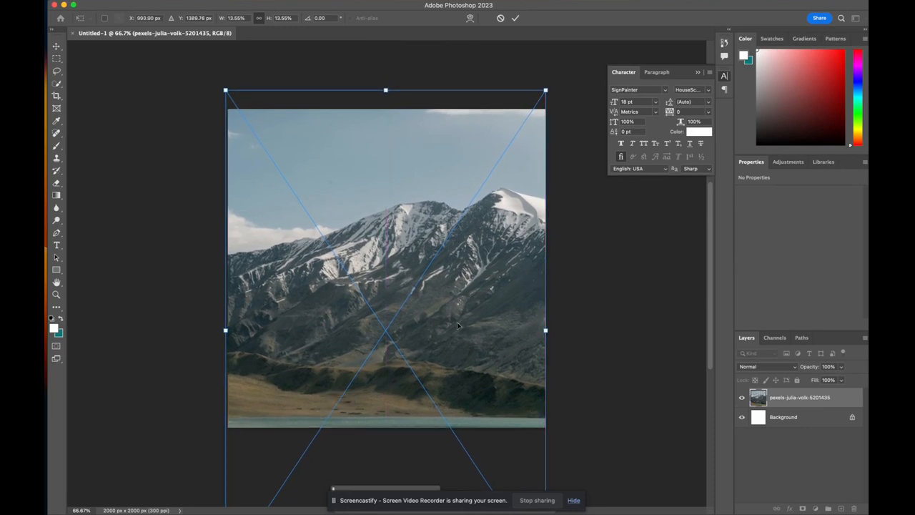
{"action": "key", "text": "Return"}
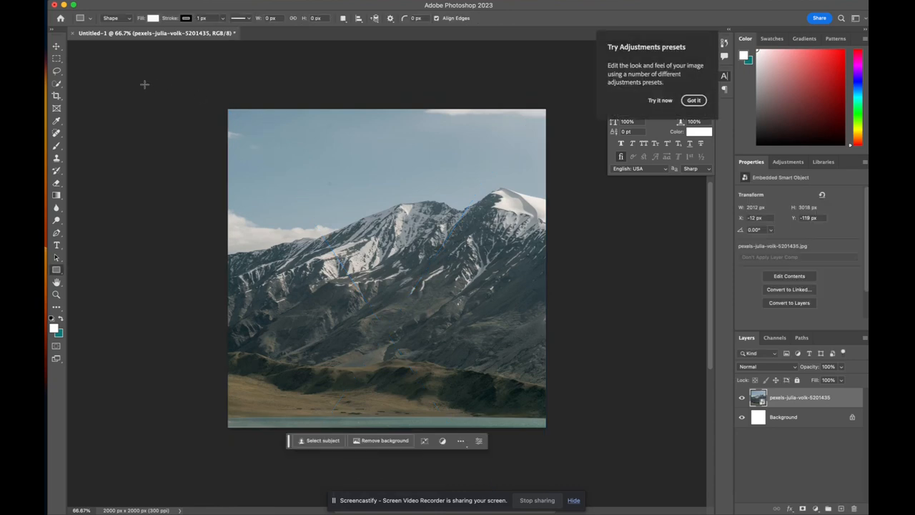
Place the elephant image download.jpg from the desktop and position it against the canvas's upper-left edge
{"action": "left_click_drag", "start_coordinate": [778, 12], "coordinate": [688, 9]}
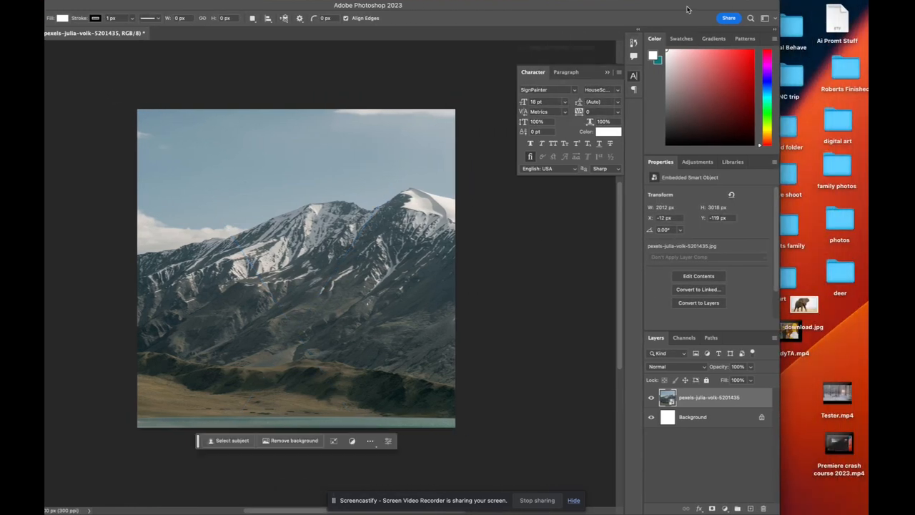
{"action": "left_click_drag", "start_coordinate": [804, 306], "coordinate": [303, 204]}
{"action": "left_click_drag", "start_coordinate": [343, 232], "coordinate": [377, 252]}
{"action": "key", "text": "Return"}
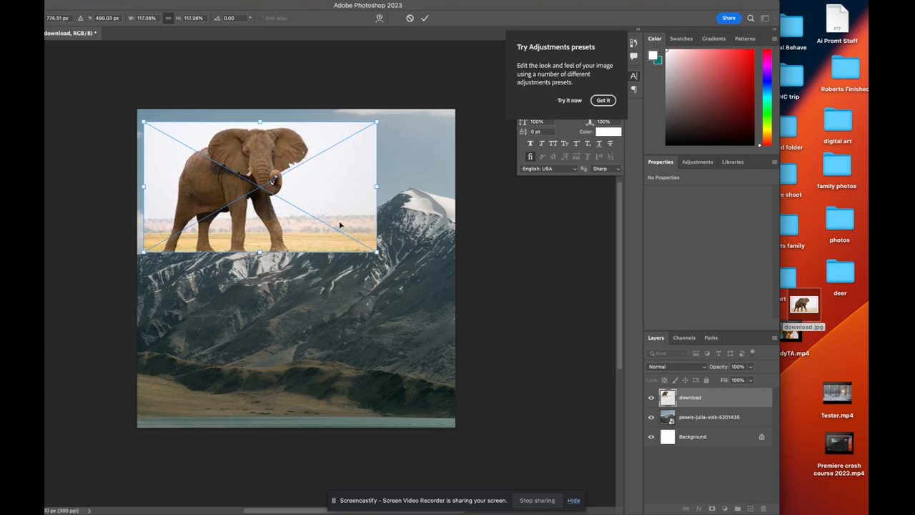
{"action": "left_click_drag", "start_coordinate": [340, 226], "coordinate": [331, 238]}
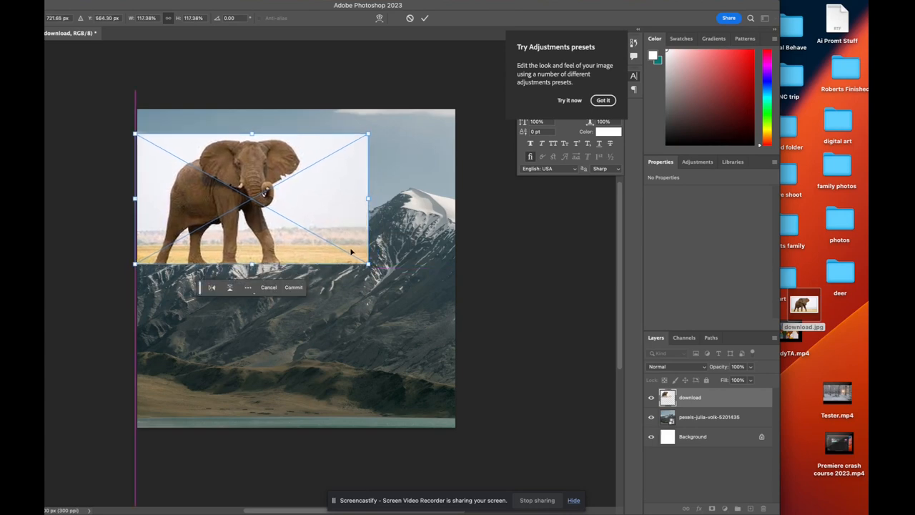
{"action": "key", "text": "Return"}
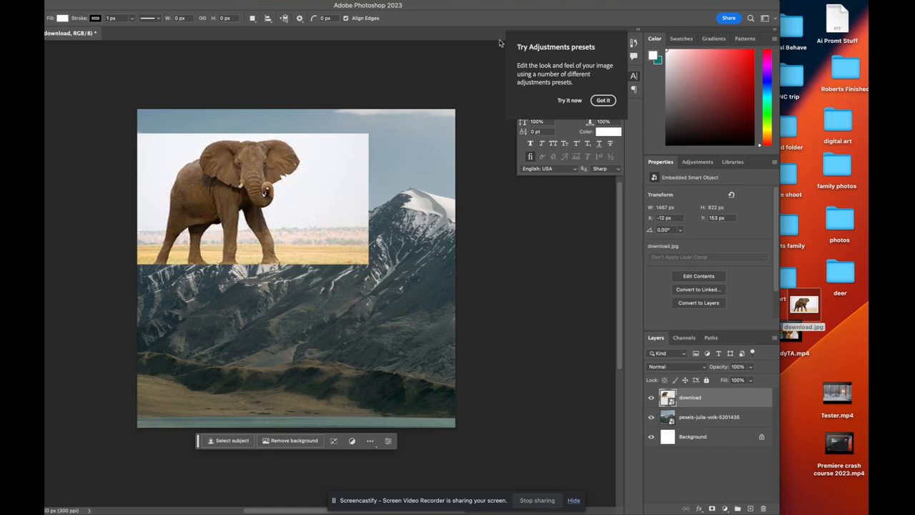
Place the smoke-isolated-background image from the desktop onto the canvas
{"action": "left_click_drag", "start_coordinate": [686, 2], "coordinate": [579, 2]}
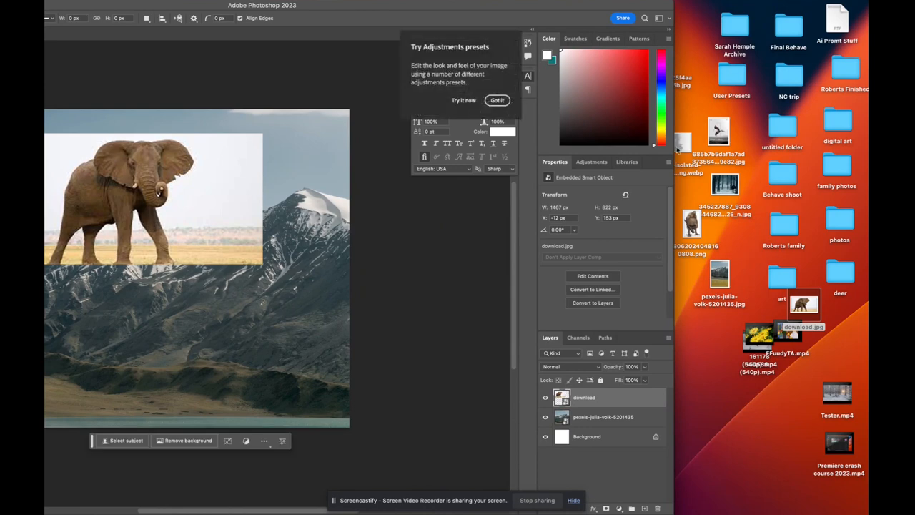
{"action": "double_click", "coordinate": [519, 5]}
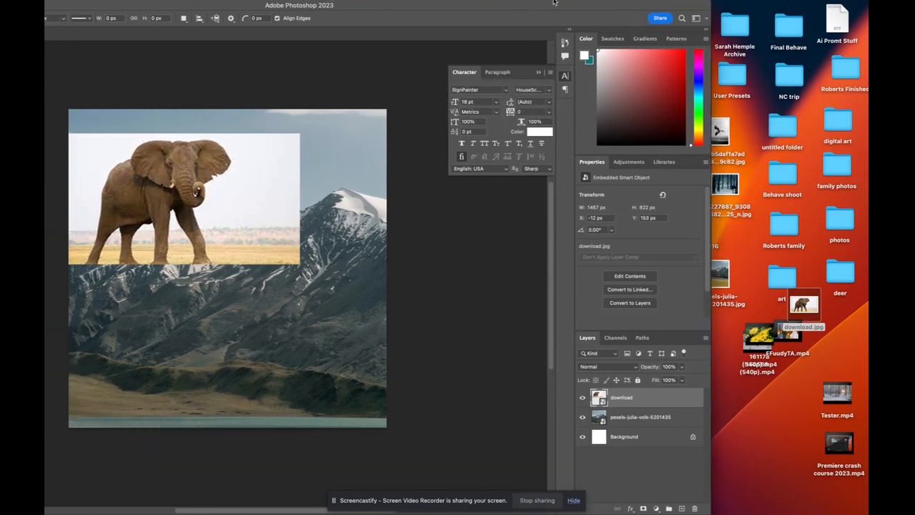
{"action": "left_click_drag", "start_coordinate": [518, 6], "coordinate": [317, 6]}
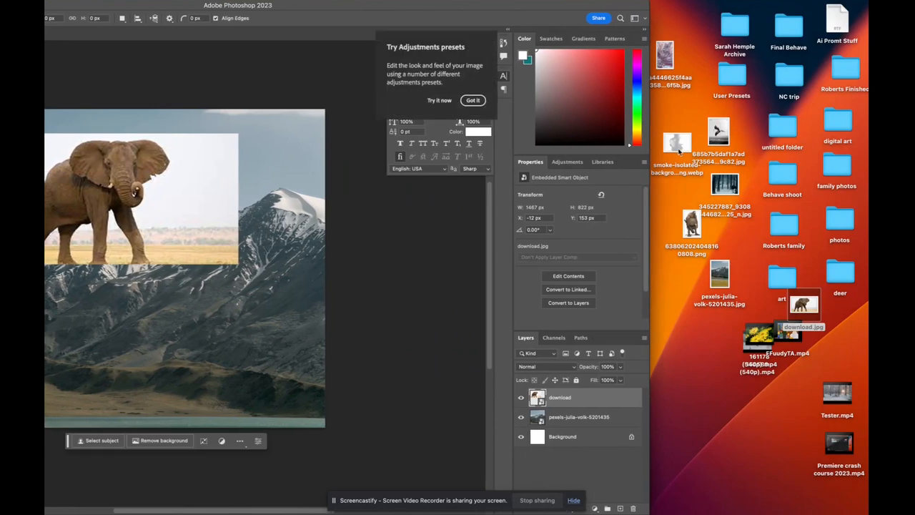
{"action": "left_click_drag", "start_coordinate": [677, 142], "coordinate": [266, 211]}
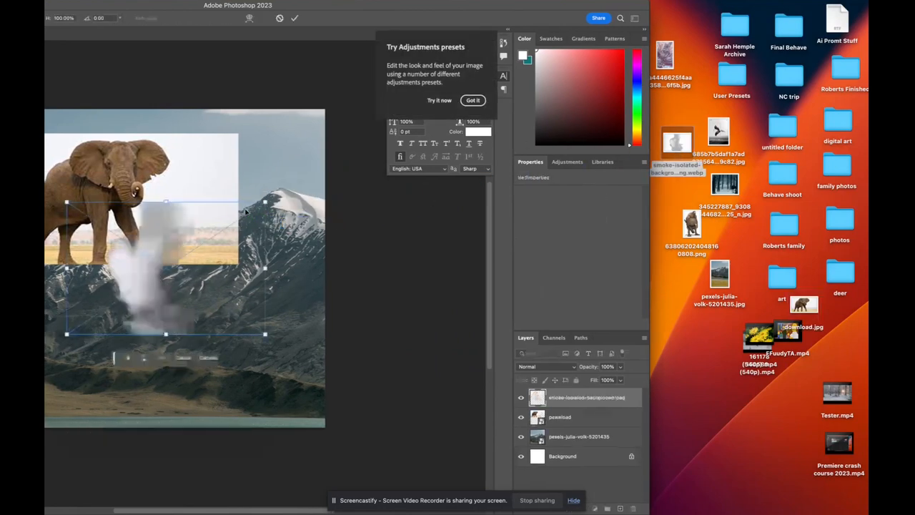
{"action": "left_click_drag", "start_coordinate": [373, 6], "coordinate": [591, 6]}
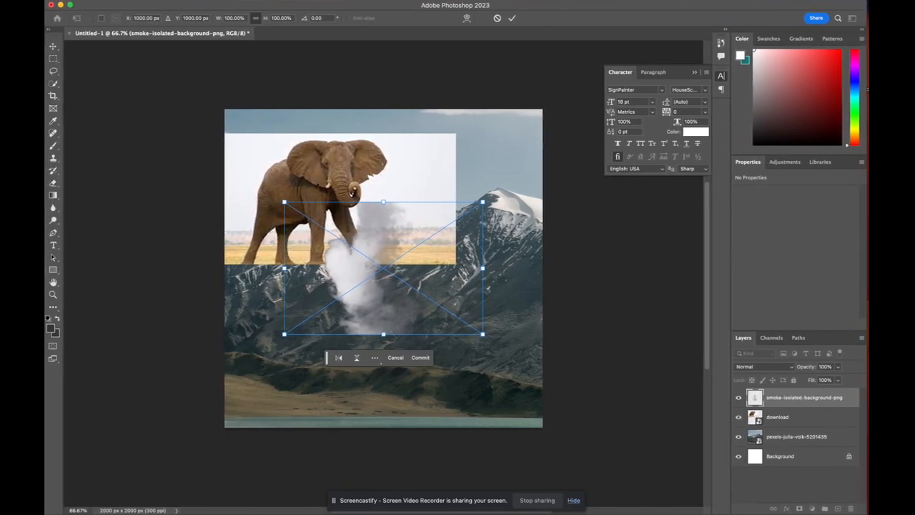
Rotate the smoke layer about 90° and enlarge it to about 178% over the elephant's lower body, then commit
{"action": "left_click_drag", "start_coordinate": [483, 202], "coordinate": [379, 334]}
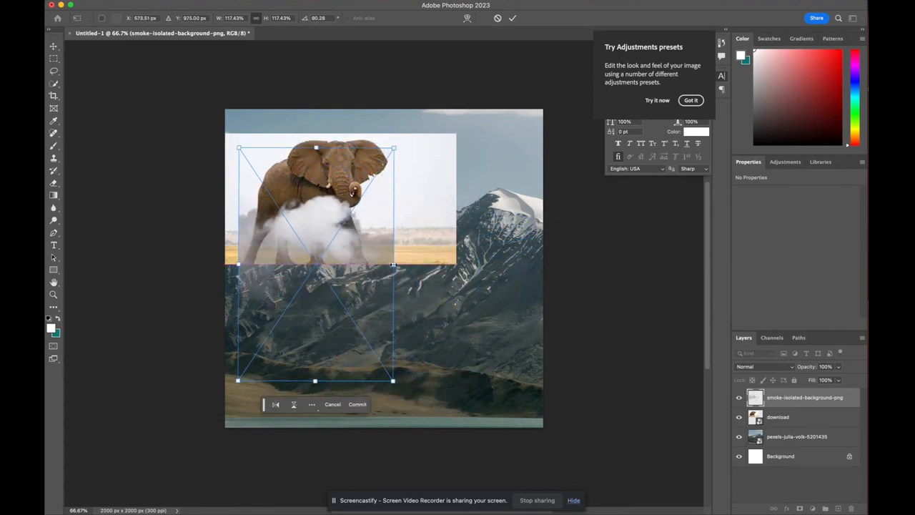
{"action": "left_click_drag", "start_coordinate": [393, 265], "coordinate": [414, 320]}
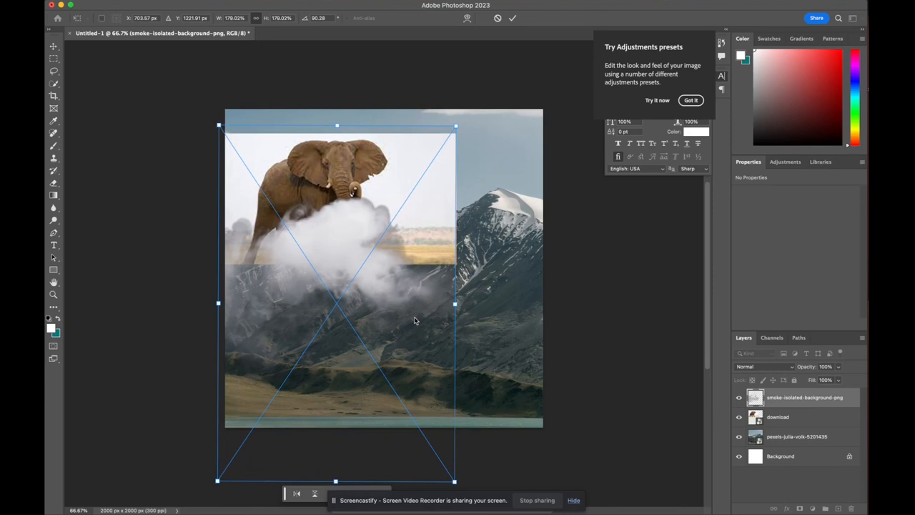
{"action": "key", "text": "Return"}
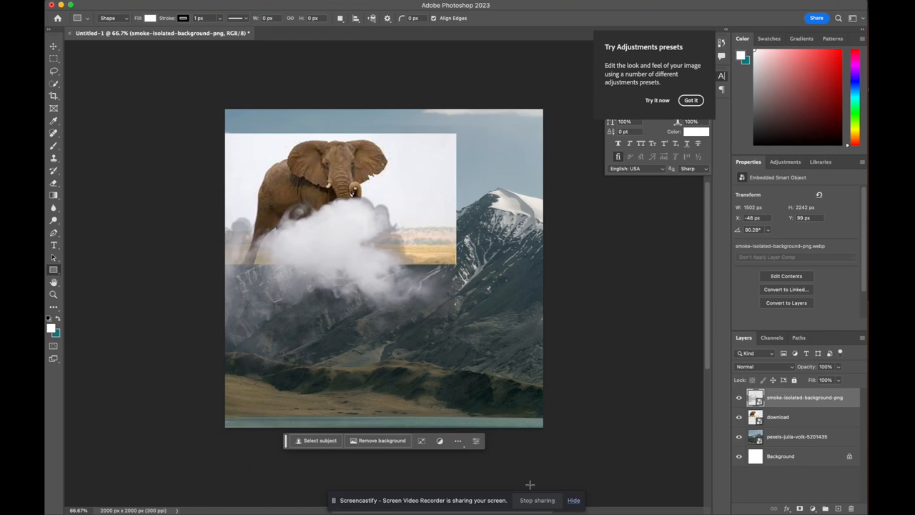
Switch to Google Chrome and close the Google Lens panel over the smoke png image results
{"action": "mouse_move", "coordinate": [607, 492]}
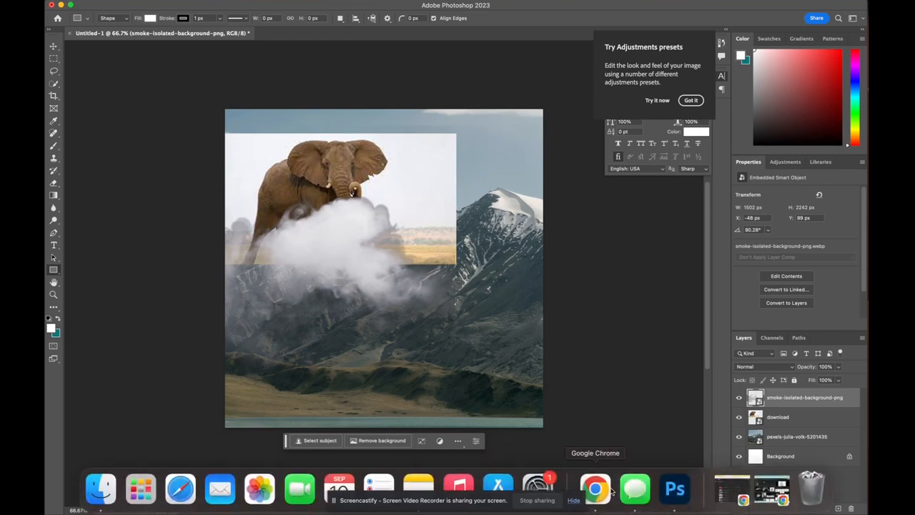
{"action": "left_click", "coordinate": [772, 491]}
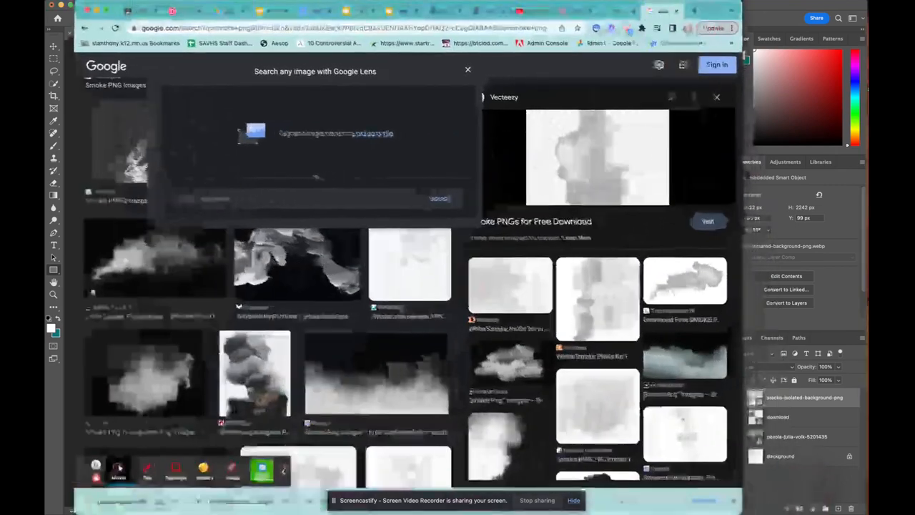
{"action": "left_click", "coordinate": [487, 67]}
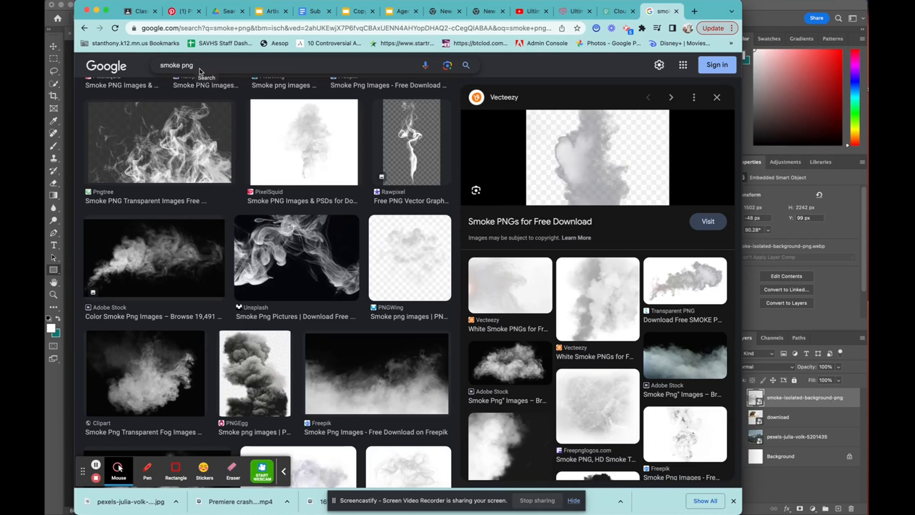
Browse the smoke png image results, previewing candidate transparent smoke images
{"action": "scroll", "coordinate": [293, 259], "scroll_direction": "up", "scroll_amount": 5}
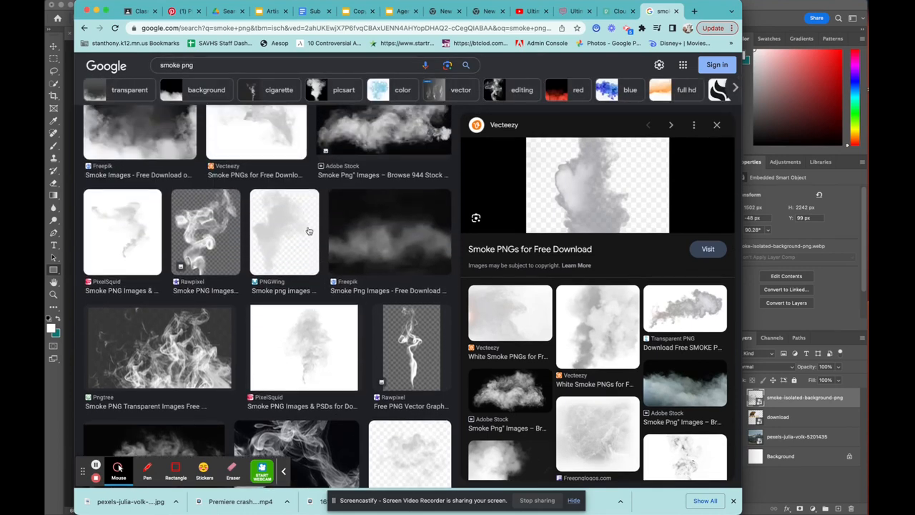
{"action": "scroll", "coordinate": [309, 230], "scroll_direction": "up", "scroll_amount": 1}
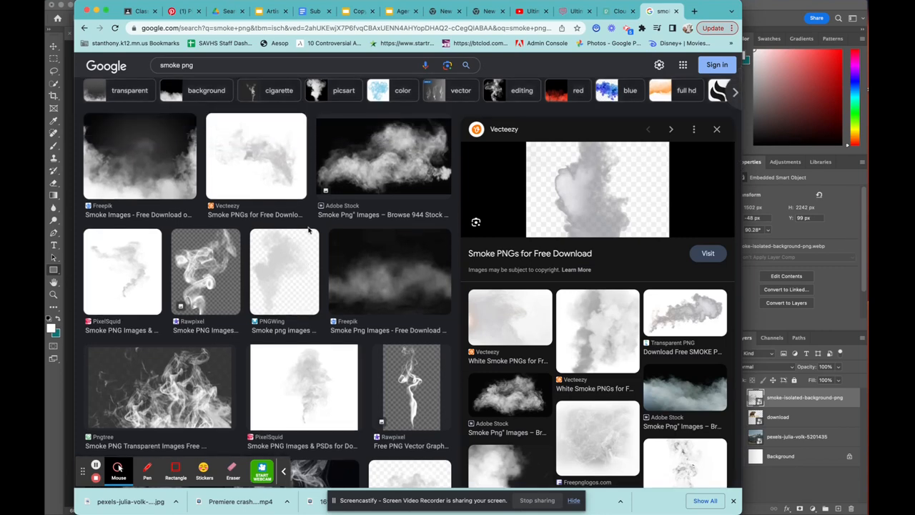
{"action": "left_click", "coordinate": [259, 158]}
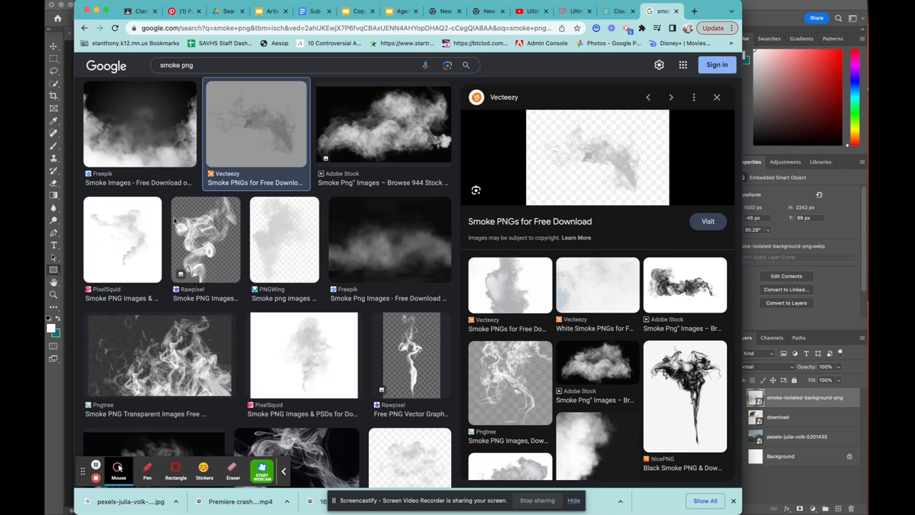
{"action": "left_click", "coordinate": [599, 152]}
{"action": "left_click_drag", "start_coordinate": [601, 188], "coordinate": [352, 247]}
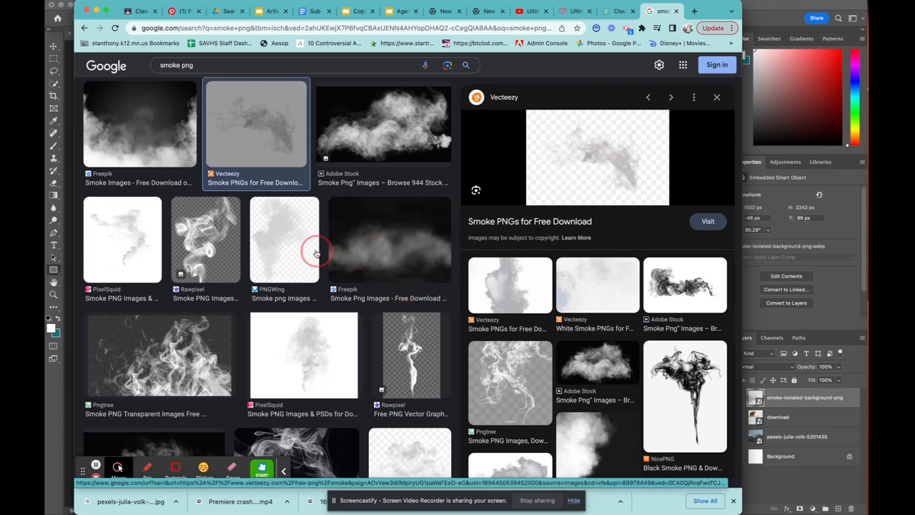
{"action": "left_click", "coordinate": [286, 250]}
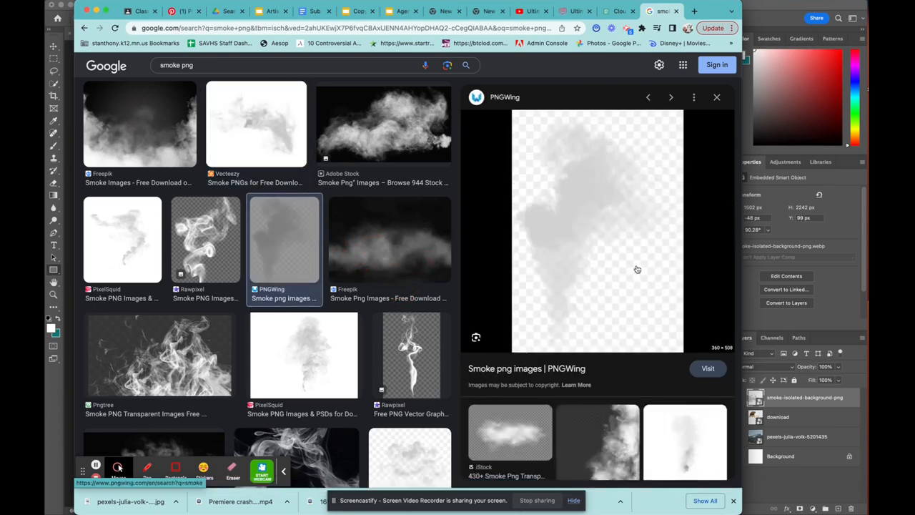
{"action": "left_click_drag", "start_coordinate": [637, 269], "coordinate": [604, 281]}
{"action": "left_click", "coordinate": [717, 98]}
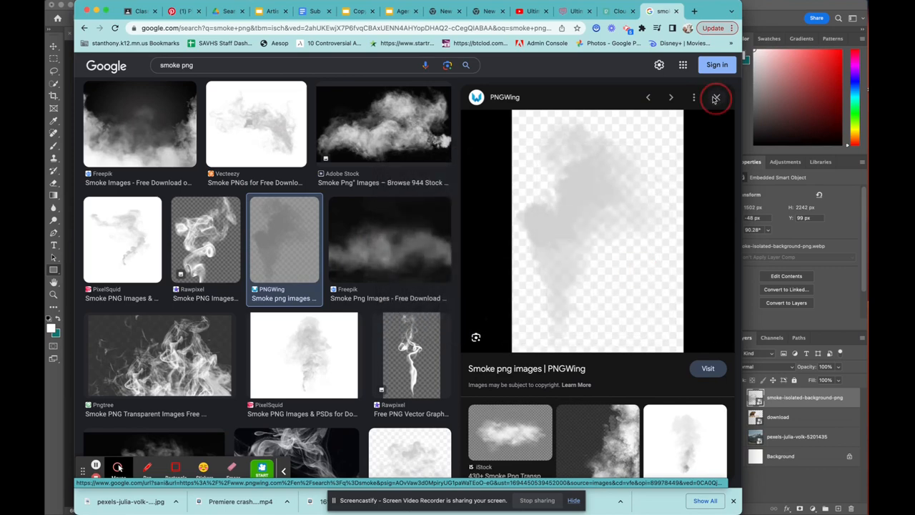
Preview the PixelSquid smoke image and other candidates in the results, then return to Photoshop
{"action": "left_click", "coordinate": [209, 104]}
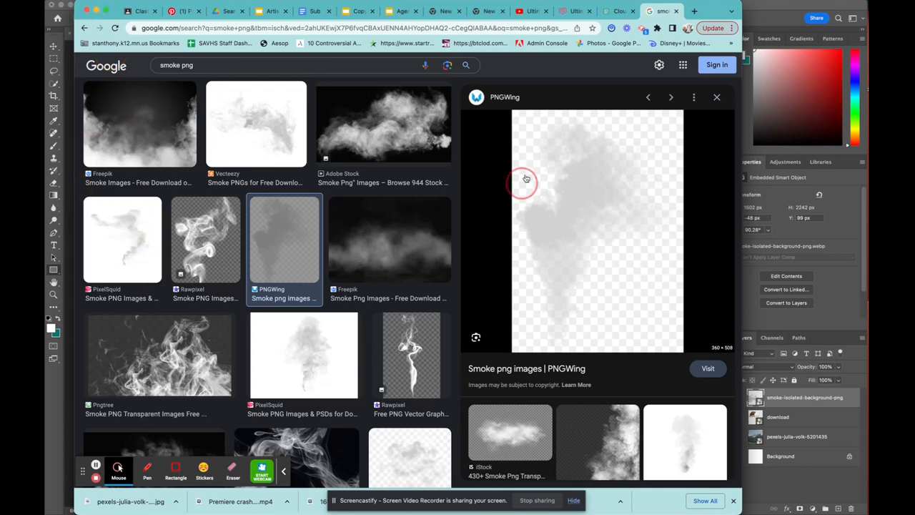
{"action": "left_click", "coordinate": [123, 240]}
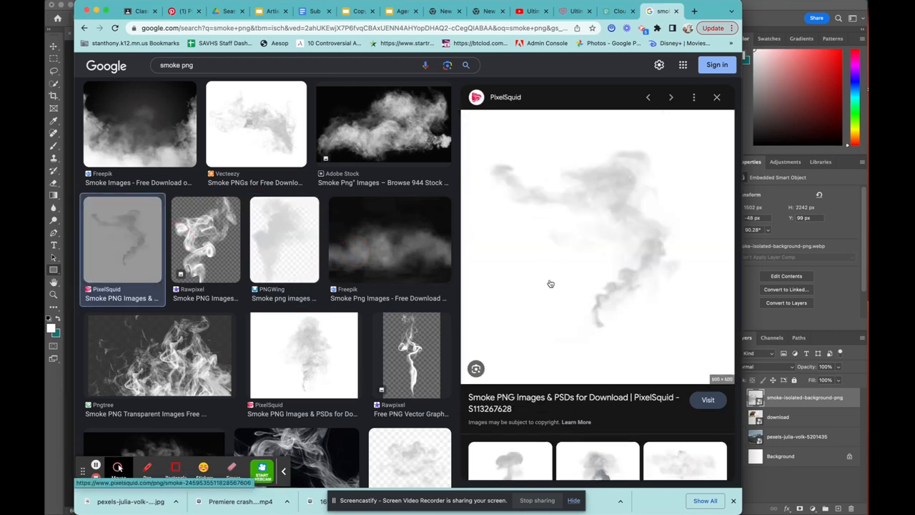
{"action": "left_click_drag", "start_coordinate": [566, 240], "coordinate": [484, 256]}
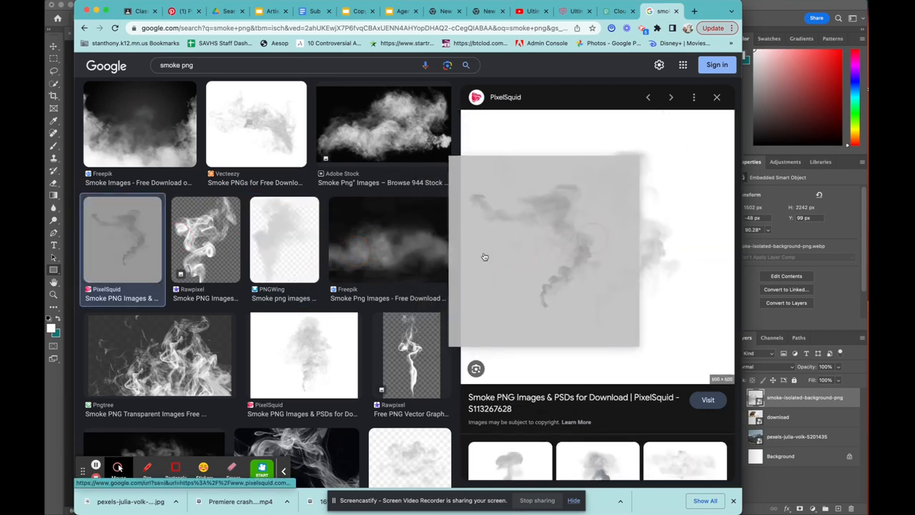
{"action": "left_click", "coordinate": [301, 147]}
{"action": "left_click_drag", "start_coordinate": [608, 165], "coordinate": [614, 241]}
{"action": "left_click", "coordinate": [99, 11]}
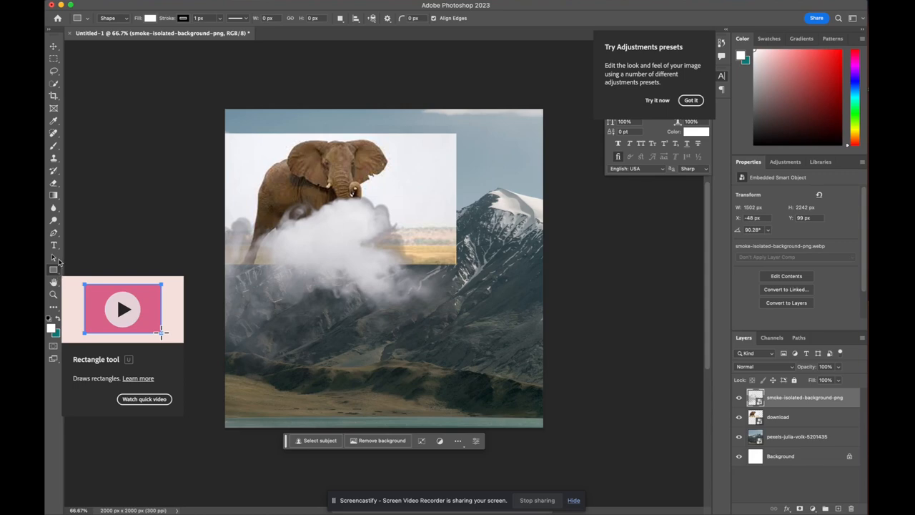
{"action": "left_click", "coordinate": [56, 84]}
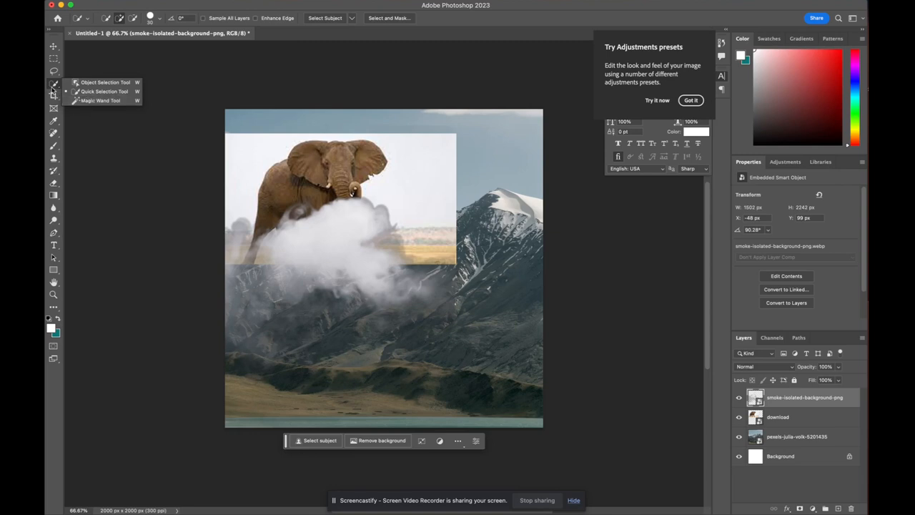
{"action": "left_click", "coordinate": [96, 101]}
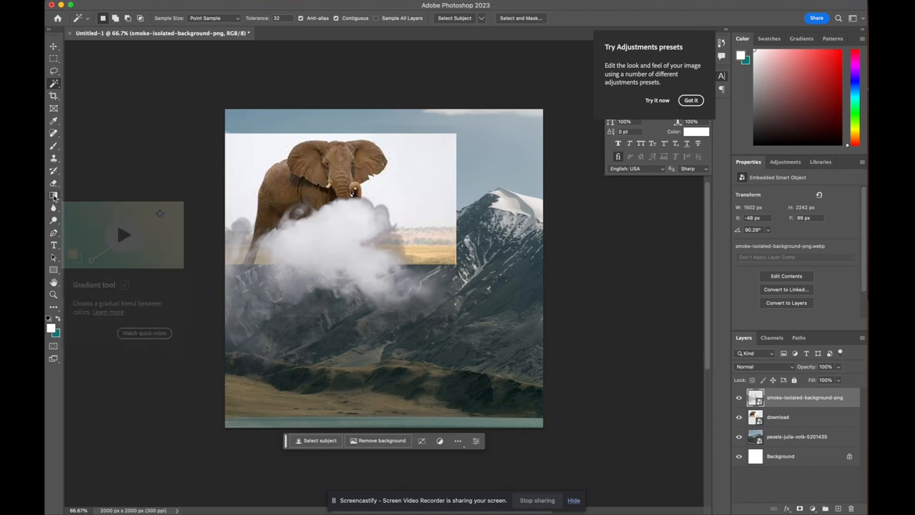
{"action": "left_click", "coordinate": [54, 197]}
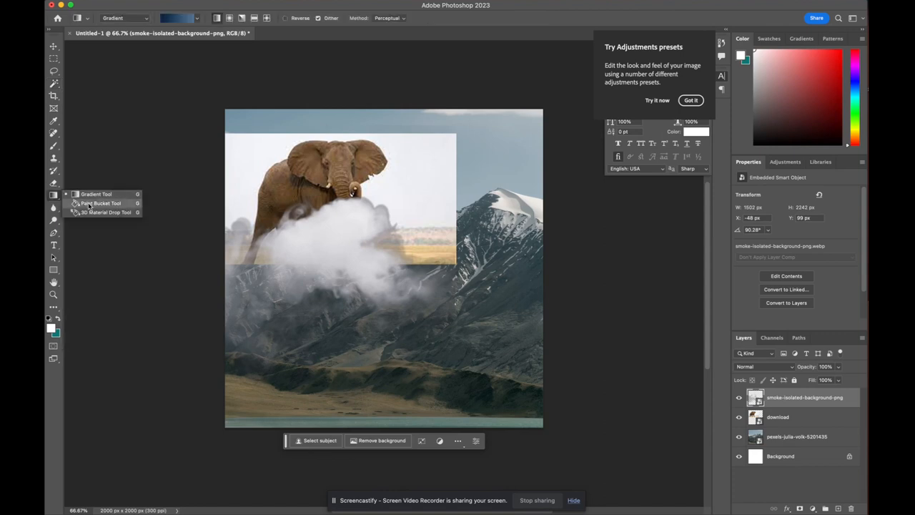
{"action": "left_click", "coordinate": [88, 203]}
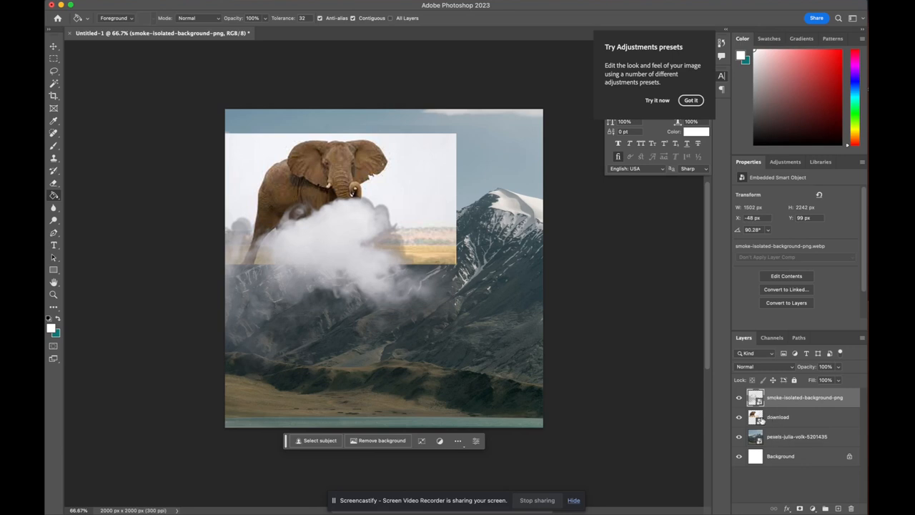
Toggle the smoke layer's visibility to compare, leaving it hidden
{"action": "left_click", "coordinate": [740, 399]}
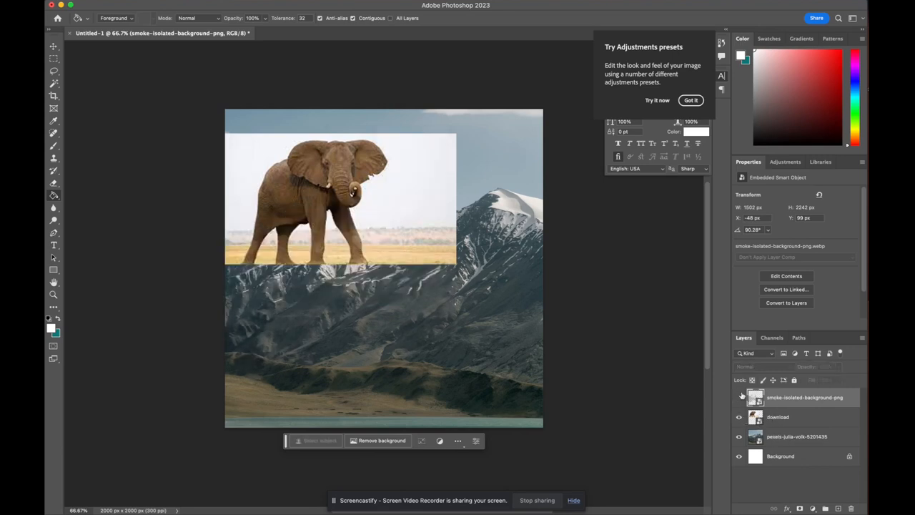
{"action": "left_click", "coordinate": [740, 398]}
{"action": "left_click", "coordinate": [740, 399]}
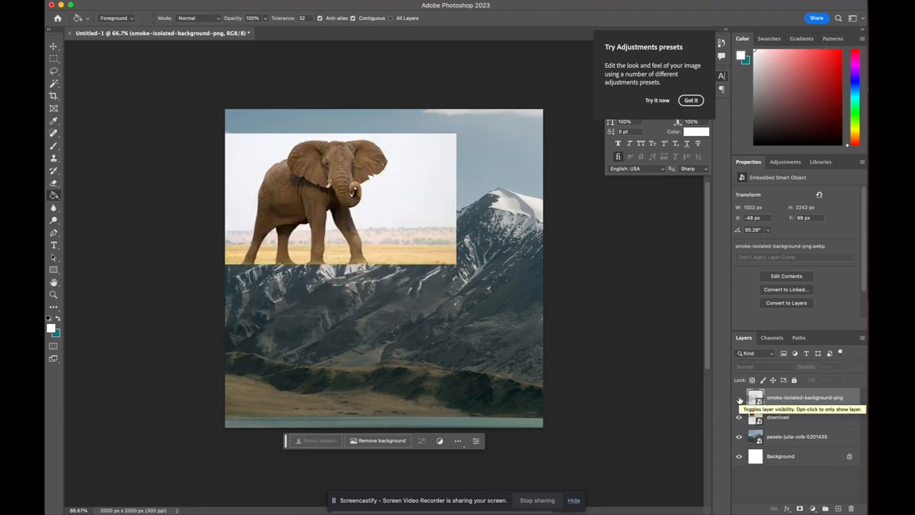
{"action": "left_click", "coordinate": [740, 400]}
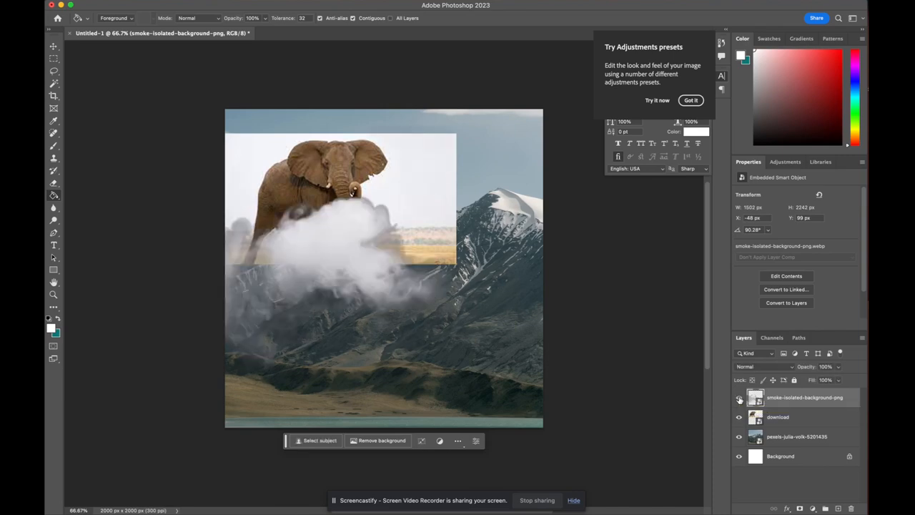
{"action": "left_click", "coordinate": [740, 399]}
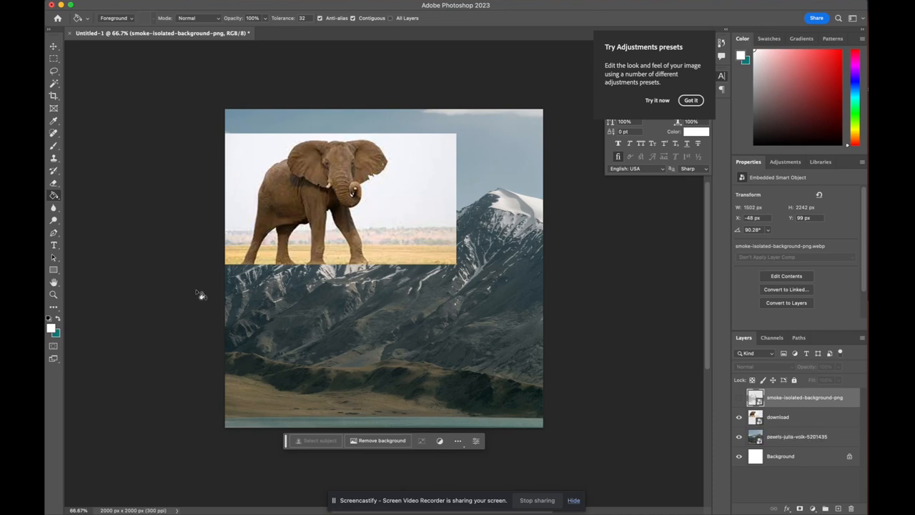
Try to erase on the canvas with the Eraser tool and dismiss the alert
{"action": "left_click", "coordinate": [54, 183]}
{"action": "left_click", "coordinate": [463, 185]}
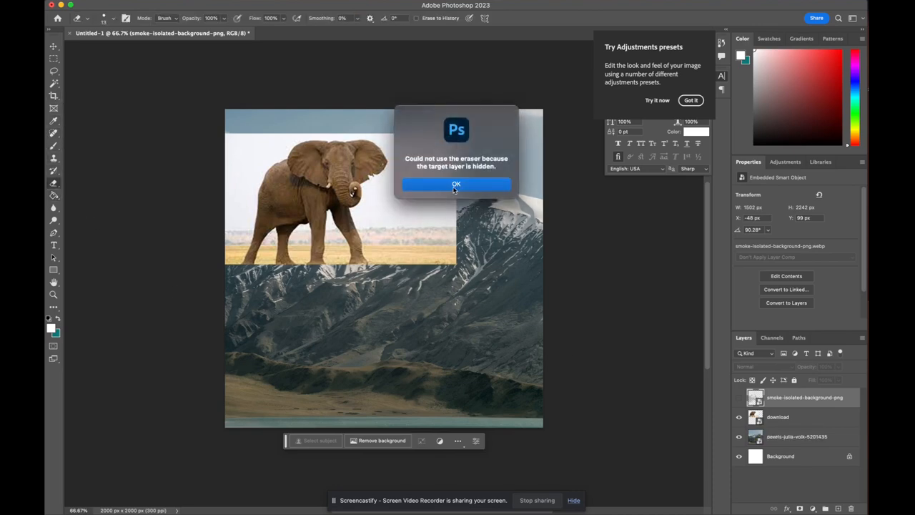
{"action": "left_click", "coordinate": [456, 190]}
Rasterize the download elephant layer
{"action": "left_click", "coordinate": [790, 419]}
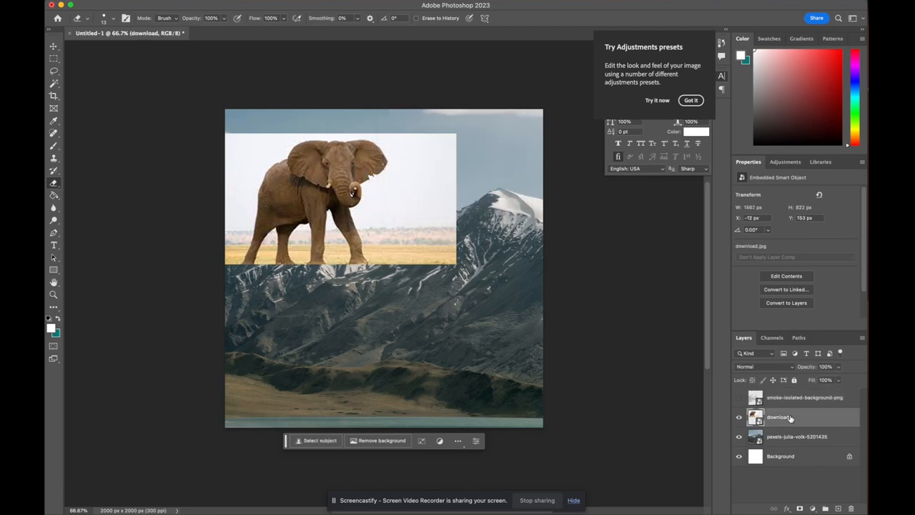
{"action": "right_click", "coordinate": [790, 418]}
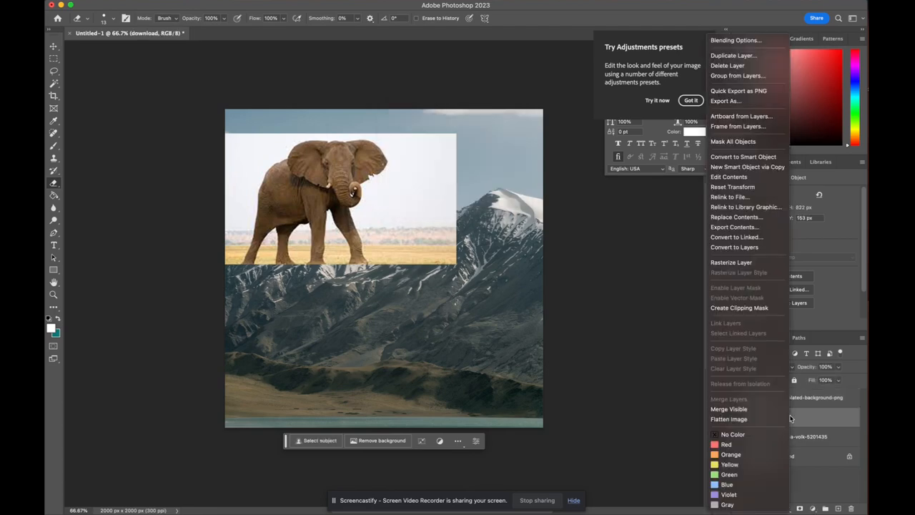
{"action": "left_click", "coordinate": [755, 263]}
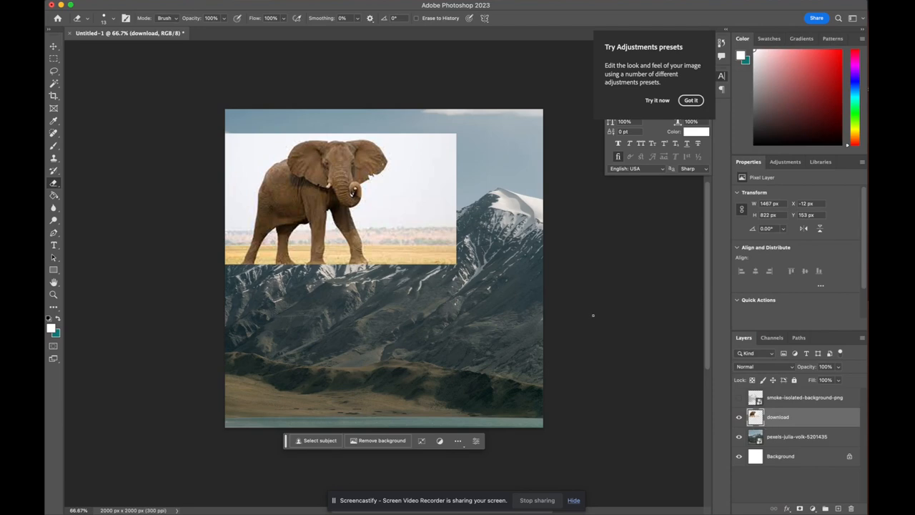
Erase a stroke across the elephant image's sky, then undo it
{"action": "left_click_drag", "start_coordinate": [415, 215], "coordinate": [449, 173]}
{"action": "key", "text": "ctrl+z"}
Select the white sky around the elephant with the Magic Wand, delete it and deselect
{"action": "left_click", "coordinate": [54, 84]}
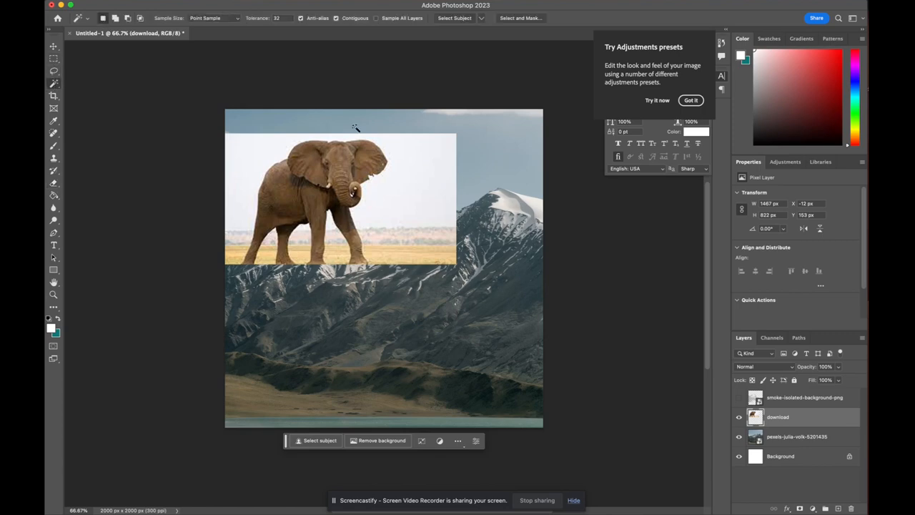
{"action": "left_click", "coordinate": [410, 184]}
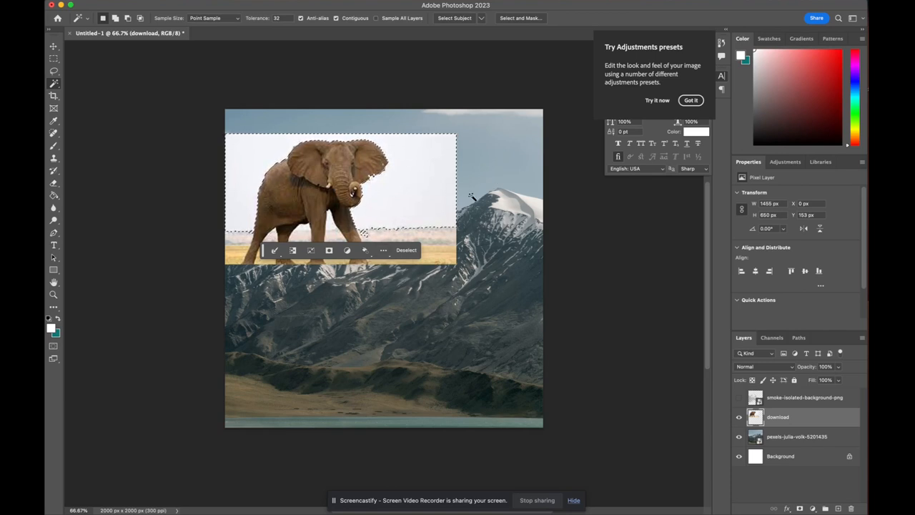
{"action": "left_click", "coordinate": [443, 255]}
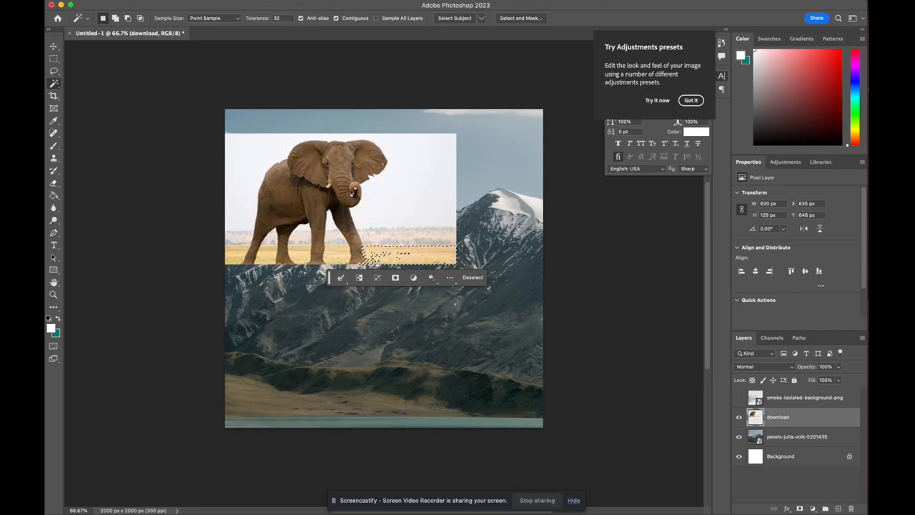
{"action": "left_click", "coordinate": [435, 190]}
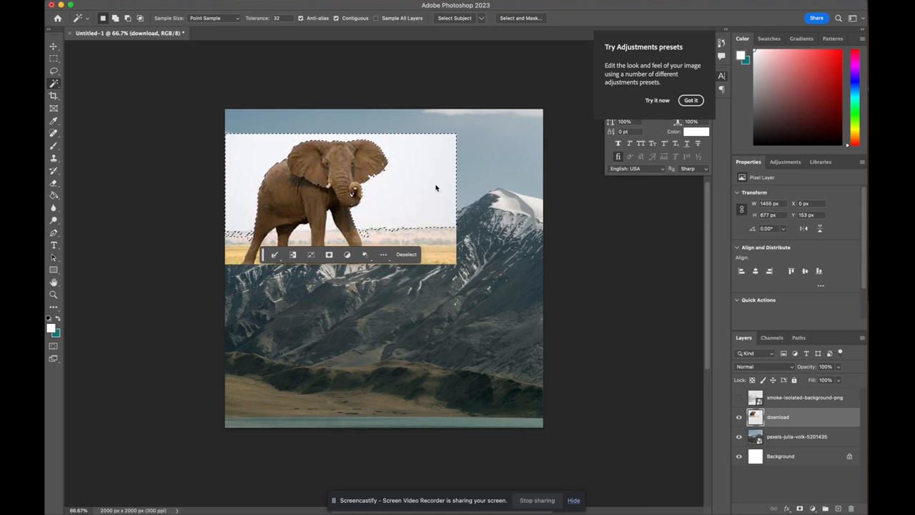
{"action": "key", "text": "Delete"}
{"action": "key", "text": "super+d"}
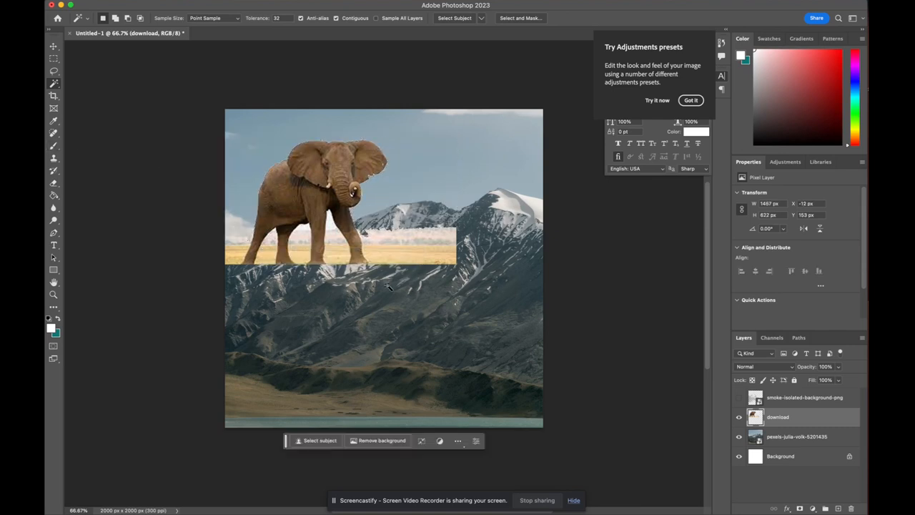
Lasso the leftover grassland strip right of the elephant, delete it and deselect
{"action": "left_click", "coordinate": [54, 71]}
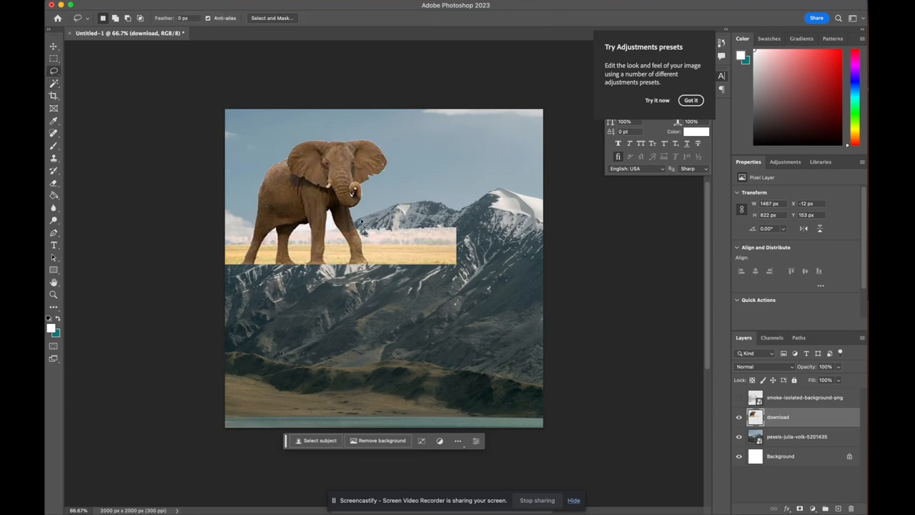
{"action": "mouse_move", "coordinate": [361, 221]}
{"action": "left_mouse_down"}
{"action": "mouse_move", "coordinate": [376, 267]}
{"action": "mouse_move", "coordinate": [436, 282]}
{"action": "mouse_move", "coordinate": [498, 269]}
{"action": "mouse_move", "coordinate": [464, 193]}
{"action": "mouse_move", "coordinate": [407, 195]}
{"action": "mouse_move", "coordinate": [361, 223]}
{"action": "left_mouse_up"}
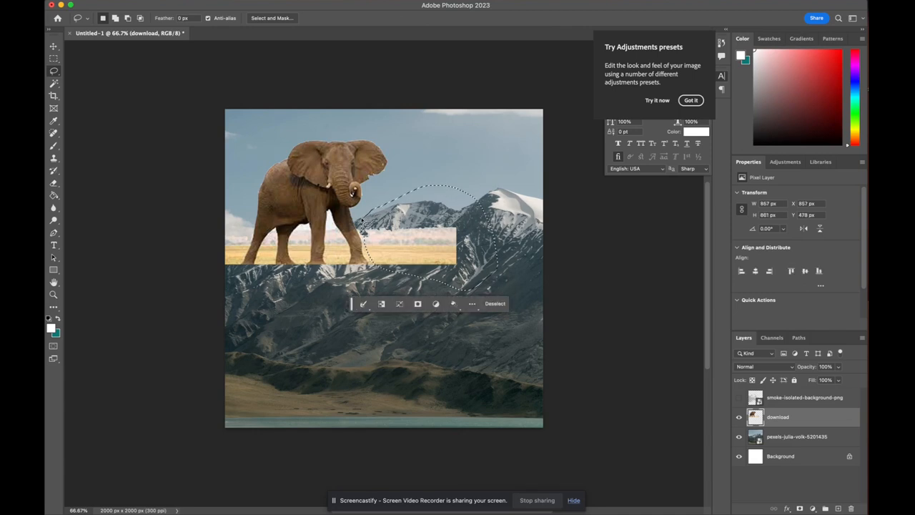
{"action": "key", "text": "Delete"}
{"action": "key", "text": "ctrl+d"}
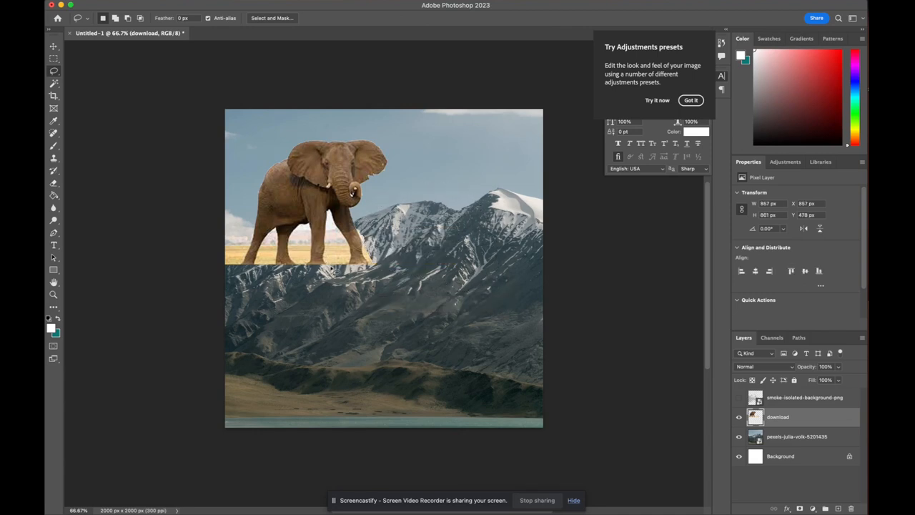
Lasso the grass between the elephant's front legs and delete it
{"action": "left_click_drag", "start_coordinate": [350, 268], "coordinate": [331, 272]}
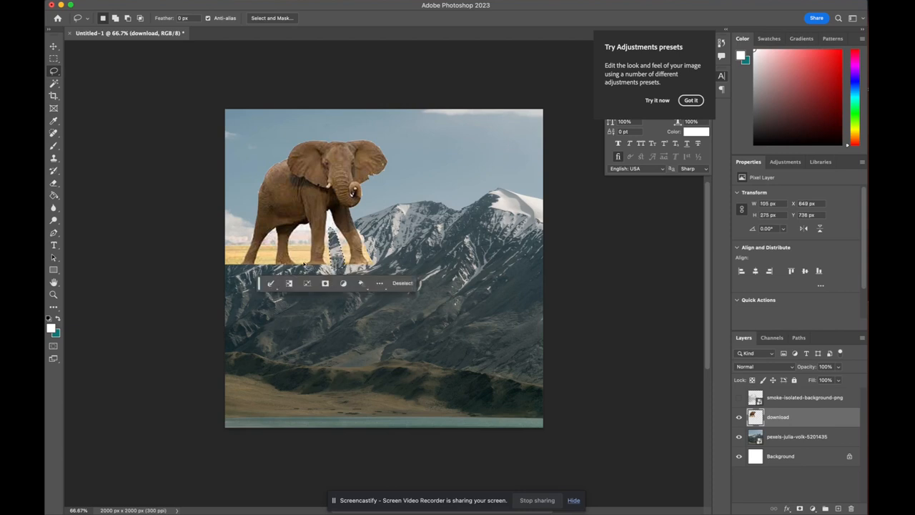
{"action": "left_click", "coordinate": [305, 272]}
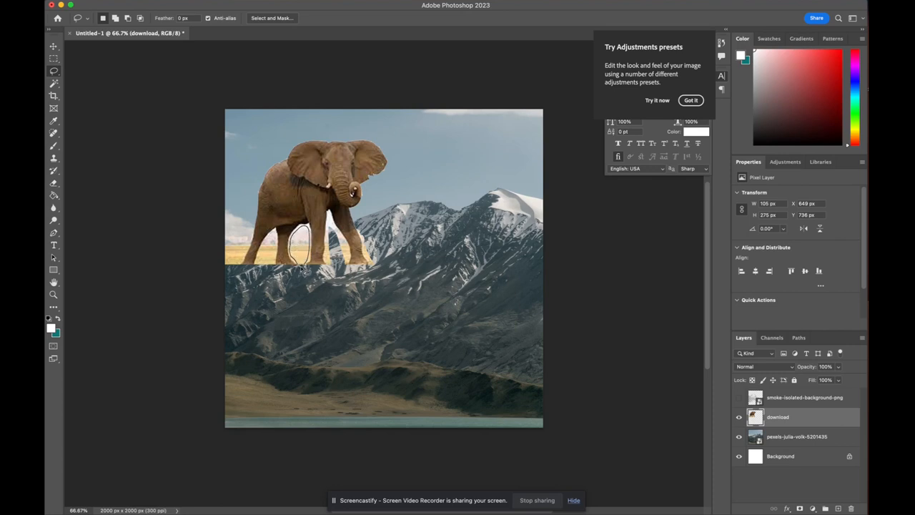
{"action": "left_click_drag", "start_coordinate": [306, 271], "coordinate": [306, 269]}
{"action": "key", "text": "Delete"}
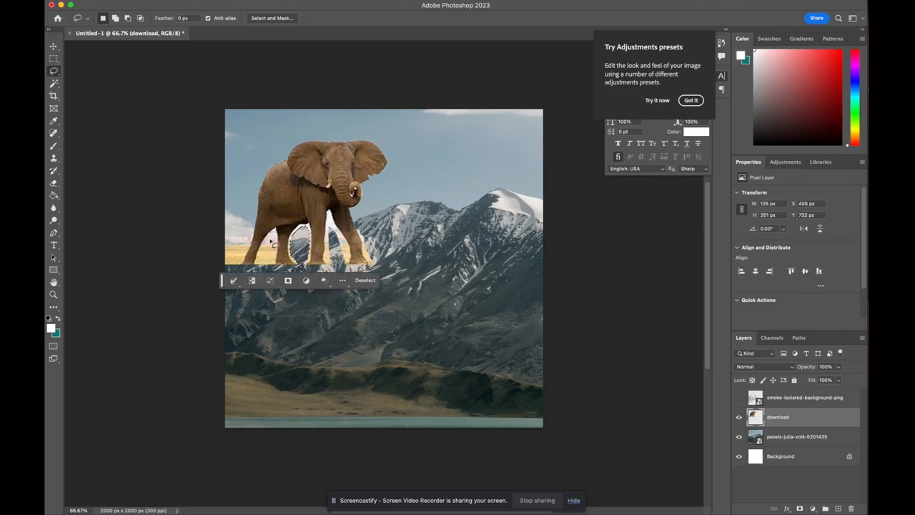
Lasso and delete the grass remnant on the left beside the elephant's legs
{"action": "left_click", "coordinate": [279, 236]}
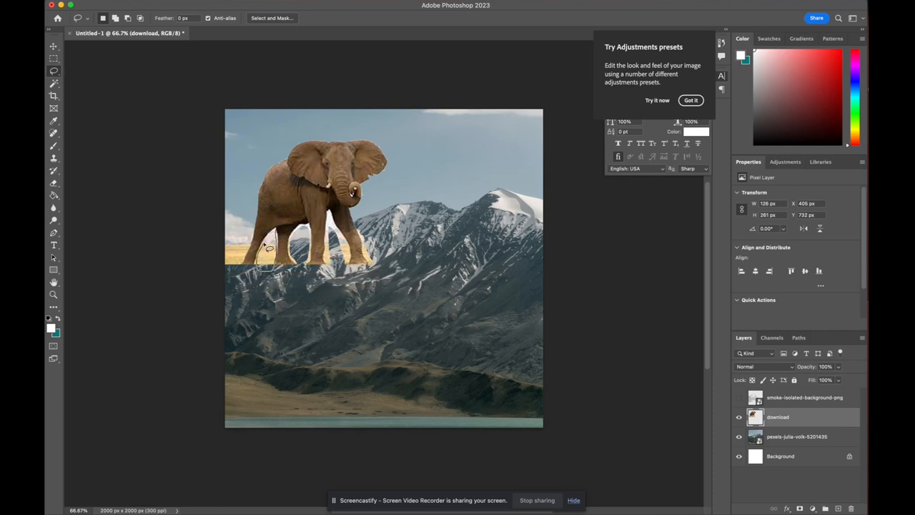
{"action": "mouse_move", "coordinate": [277, 236]}
{"action": "left_mouse_down"}
{"action": "mouse_move", "coordinate": [256, 223]}
{"action": "mouse_move", "coordinate": [246, 262]}
{"action": "mouse_move", "coordinate": [230, 277]}
{"action": "mouse_move", "coordinate": [210, 271]}
{"action": "mouse_move", "coordinate": [205, 244]}
{"action": "mouse_move", "coordinate": [253, 226]}
{"action": "left_mouse_up"}
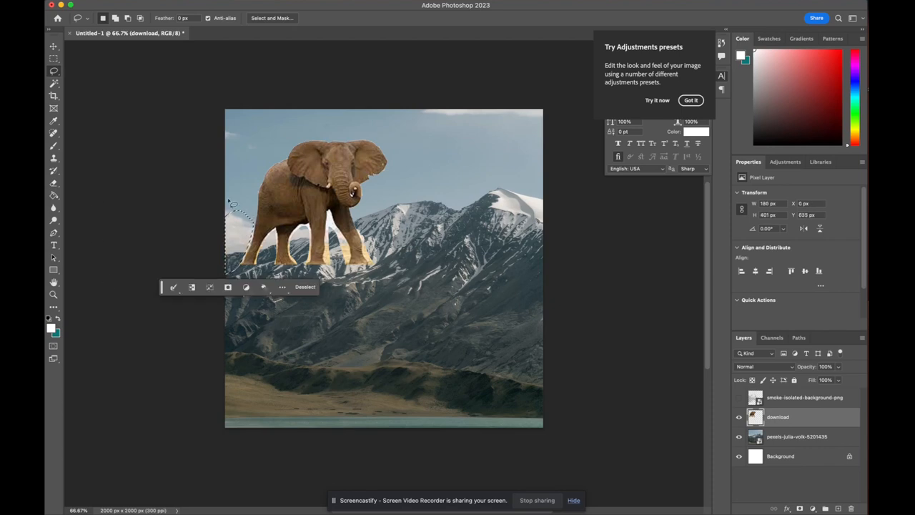
{"action": "left_click", "coordinate": [336, 271]}
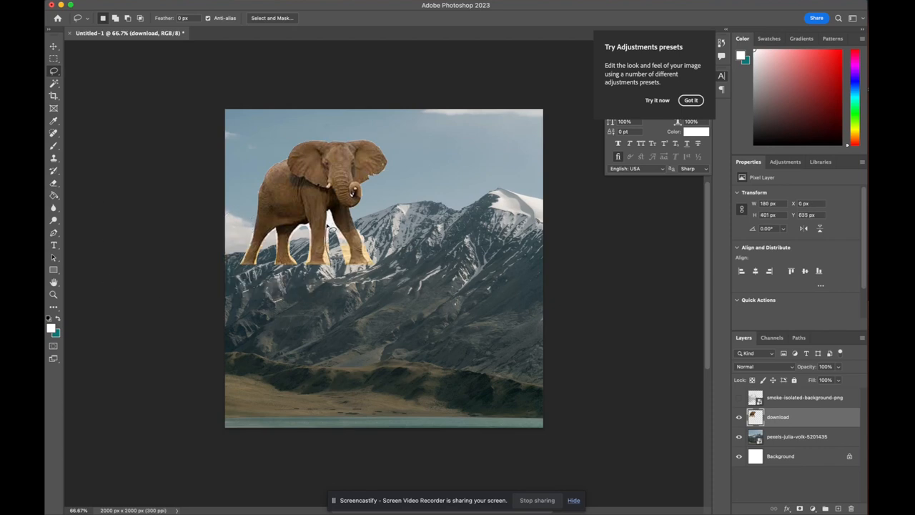
Lasso the area between the hind legs and set the Eraser brush to 51 px size and 26% hardness
{"action": "mouse_move", "coordinate": [333, 226]}
{"action": "left_mouse_down"}
{"action": "mouse_move", "coordinate": [350, 263]}
{"action": "mouse_move", "coordinate": [335, 291]}
{"action": "left_mouse_up"}
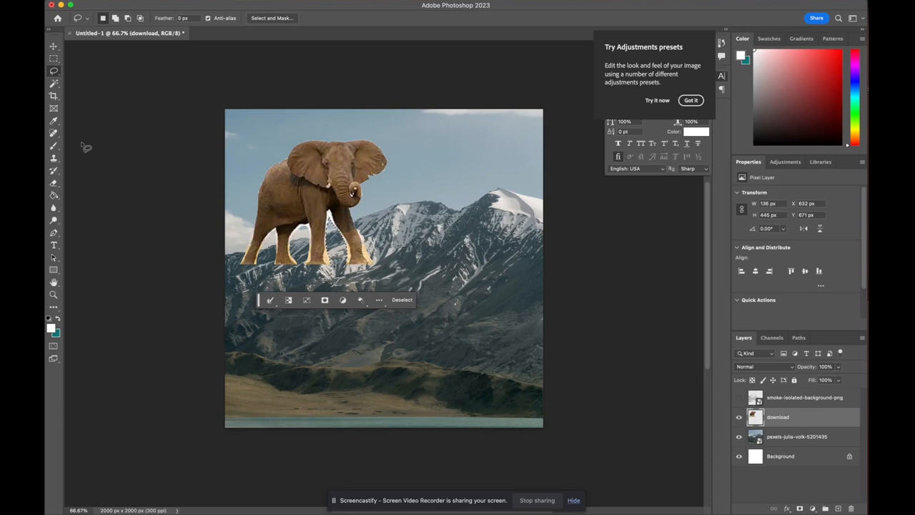
{"action": "left_click", "coordinate": [55, 182]}
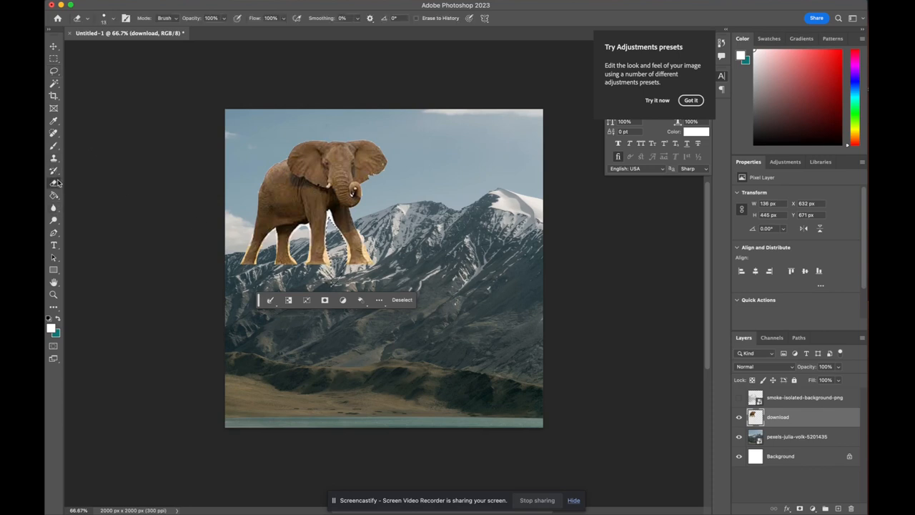
{"action": "left_click", "coordinate": [105, 22]}
{"action": "mouse_move", "coordinate": [103, 48]}
{"action": "left_mouse_down"}
{"action": "mouse_move", "coordinate": [115, 49]}
{"action": "mouse_move", "coordinate": [114, 70]}
{"action": "left_mouse_up"}
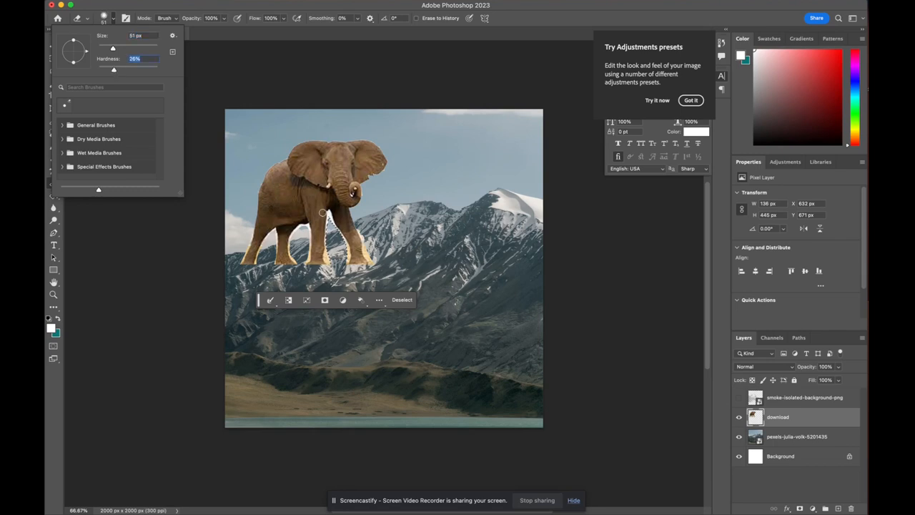
{"action": "left_click", "coordinate": [108, 329]}
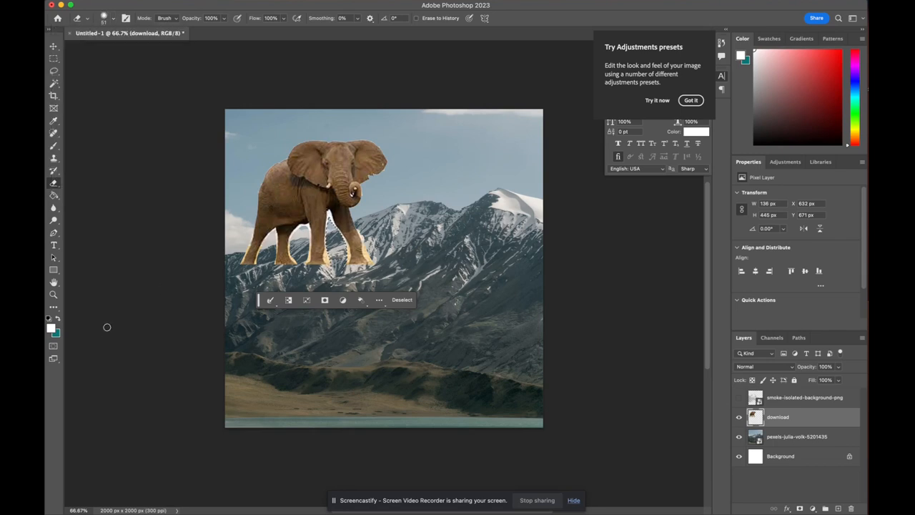
{"action": "left_click", "coordinate": [54, 58]}
{"action": "left_click", "coordinate": [88, 89]}
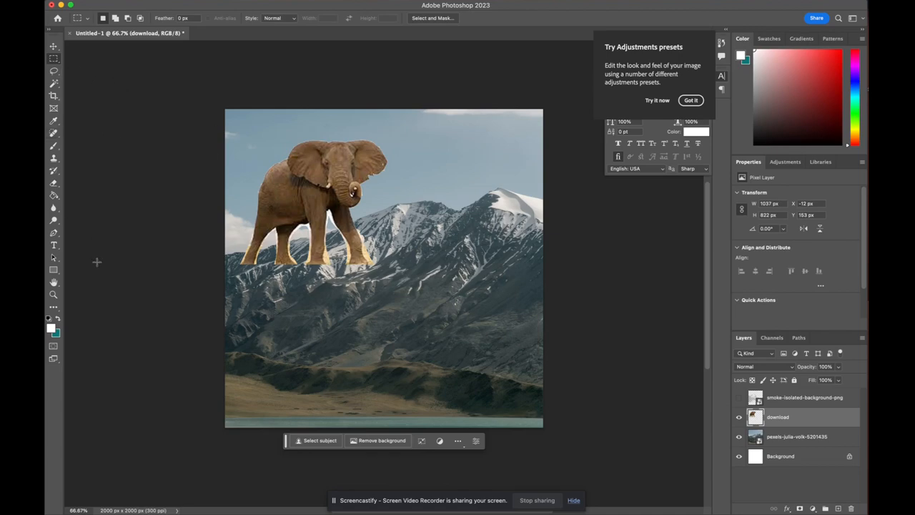
{"action": "left_click_drag", "start_coordinate": [379, 184], "coordinate": [382, 185]}
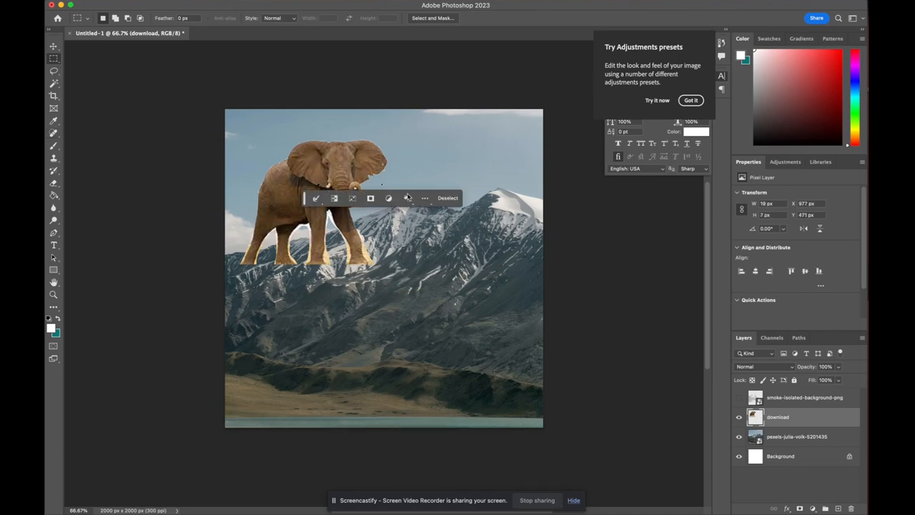
{"action": "scroll", "coordinate": [388, 187], "scroll_direction": "up", "scroll_amount": 5}
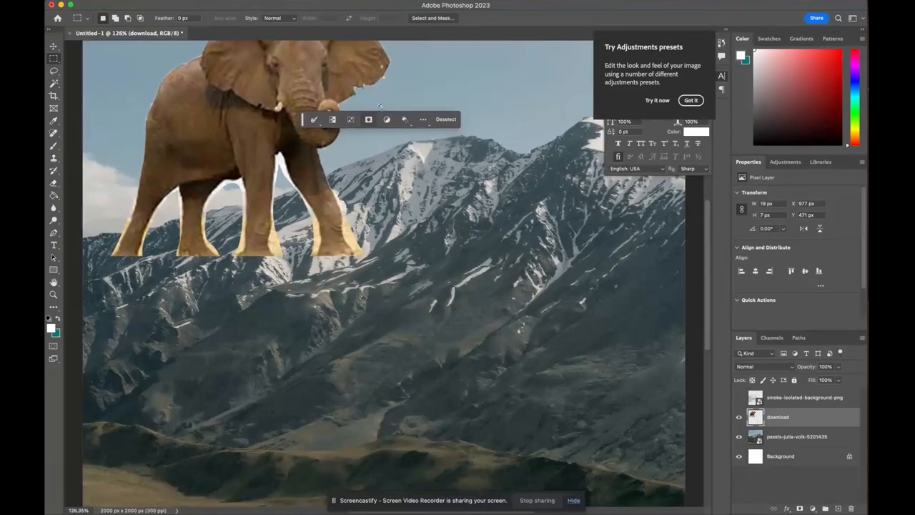
{"action": "scroll", "coordinate": [382, 100], "scroll_direction": "up", "scroll_amount": 1}
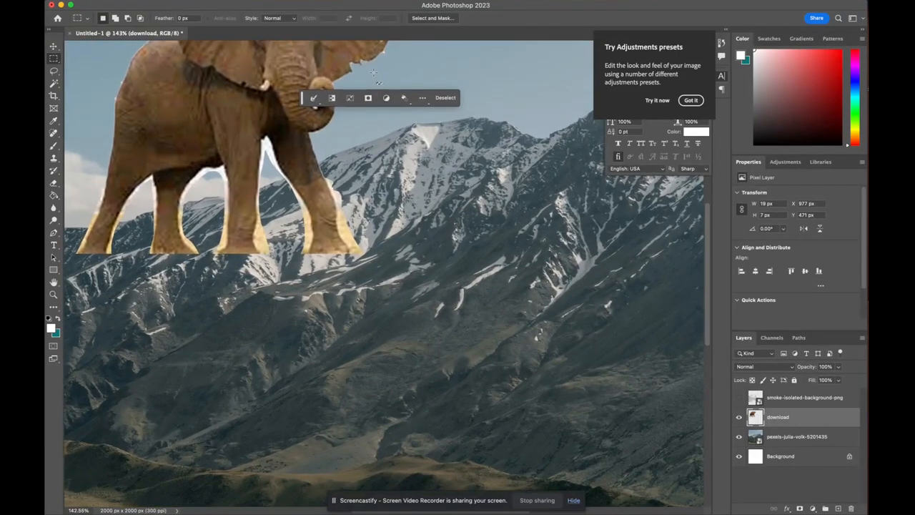
{"action": "scroll", "coordinate": [374, 72], "scroll_direction": "down", "scroll_amount": 3}
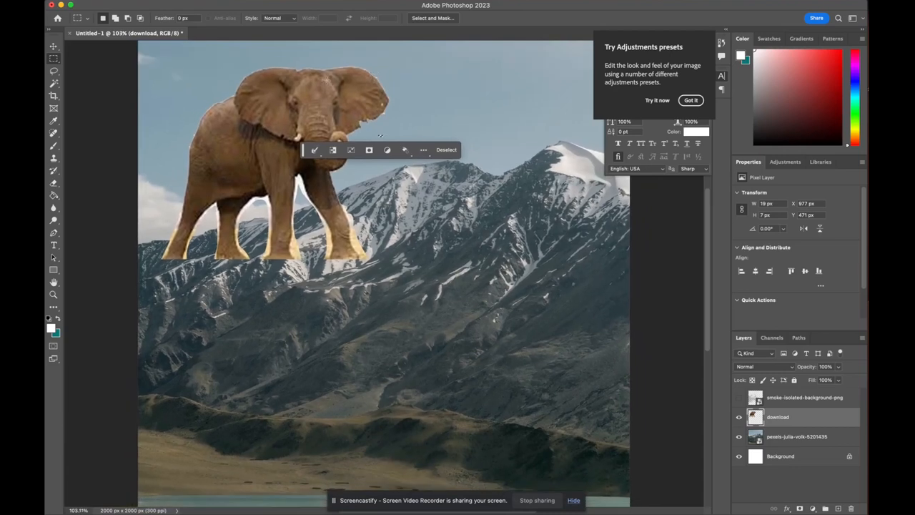
{"action": "left_click", "coordinate": [102, 72]}
{"action": "left_click", "coordinate": [53, 45]}
Add a layer mask to the elephant's download layer
{"action": "scroll", "coordinate": [222, 98], "scroll_direction": "up", "scroll_amount": 1}
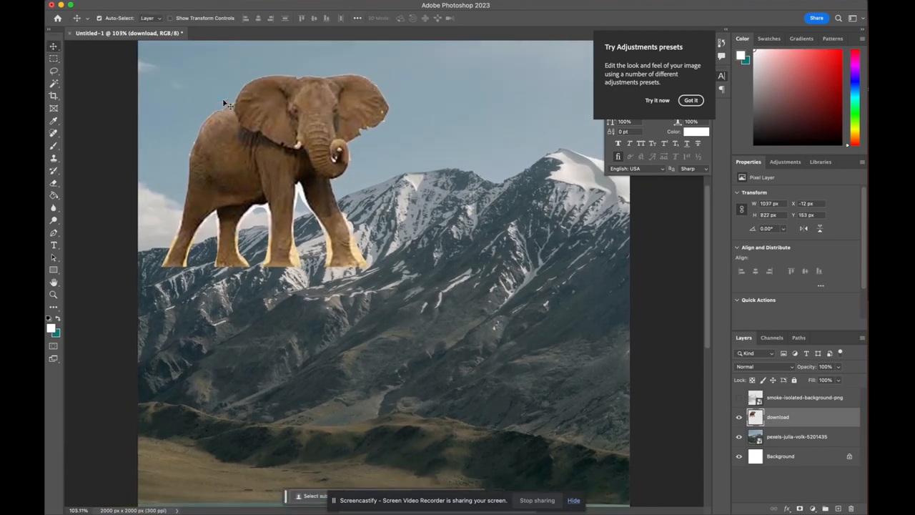
{"action": "scroll", "coordinate": [223, 98], "scroll_direction": "left", "scroll_amount": 3}
{"action": "scroll", "coordinate": [347, 229], "scroll_direction": "down", "scroll_amount": 2}
{"action": "scroll", "coordinate": [346, 229], "scroll_direction": "right", "scroll_amount": 1}
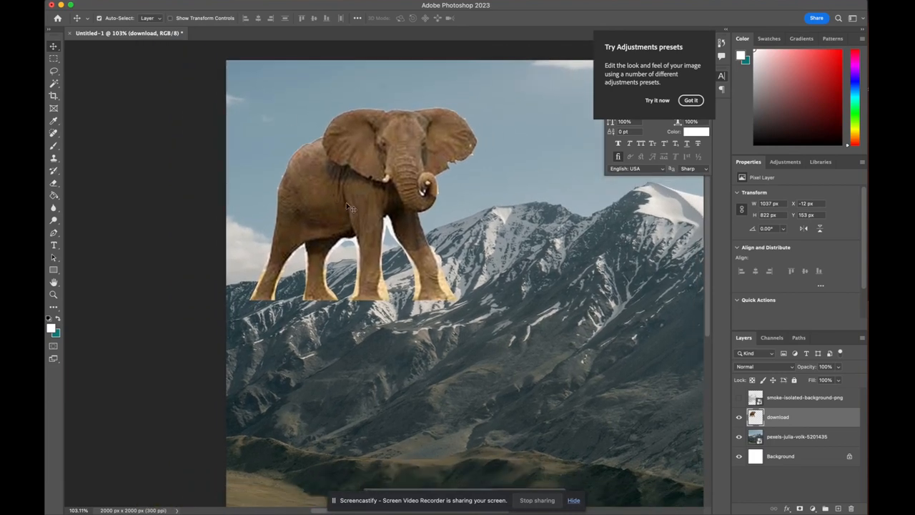
{"action": "scroll", "coordinate": [350, 205], "scroll_direction": "up", "scroll_amount": 2}
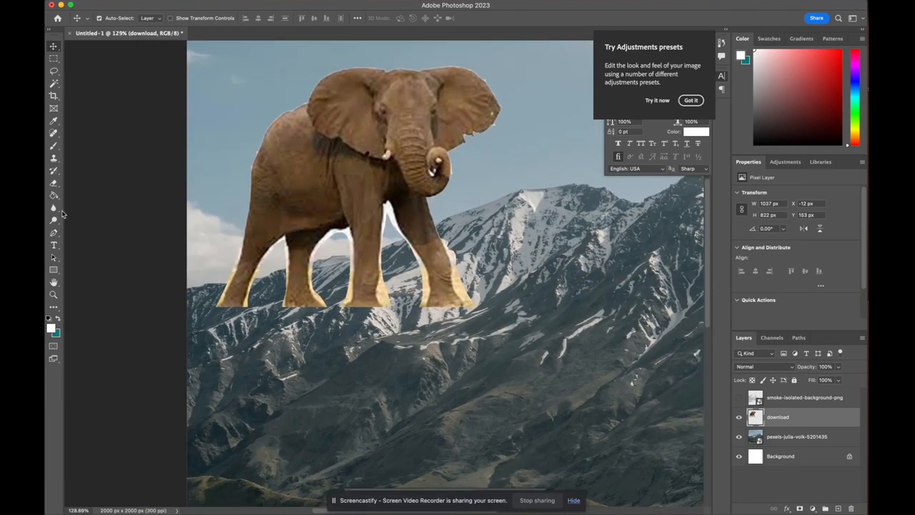
{"action": "left_click", "coordinate": [53, 182]}
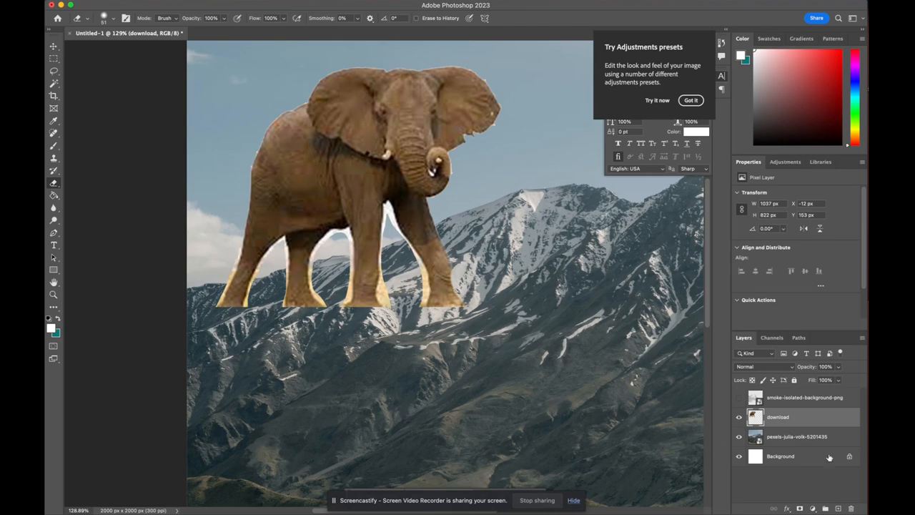
{"action": "left_click", "coordinate": [800, 508]}
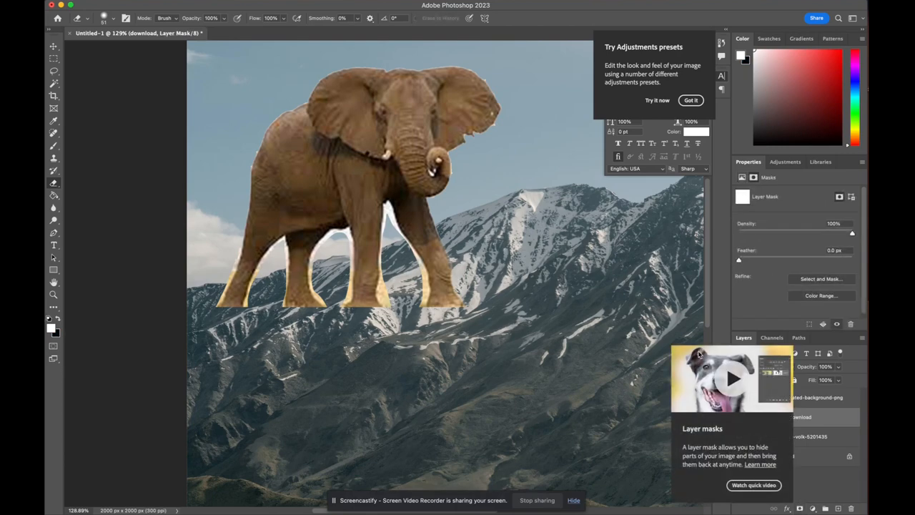
Paint black on the mask with a 102 px, 0% hardness brush to hide the elephant's legs behind the mountain ridge
{"action": "left_click", "coordinate": [55, 146]}
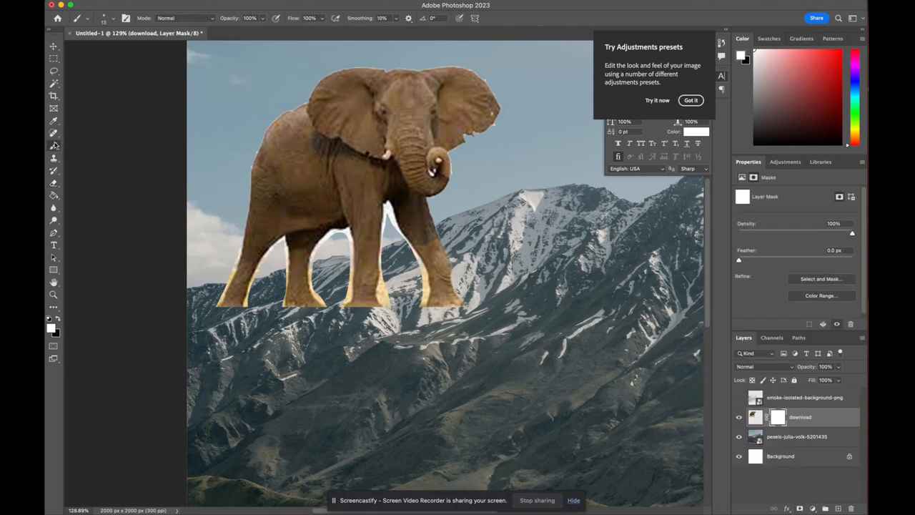
{"action": "left_click", "coordinate": [57, 321]}
{"action": "left_click", "coordinate": [112, 19]}
{"action": "left_click", "coordinate": [129, 48]}
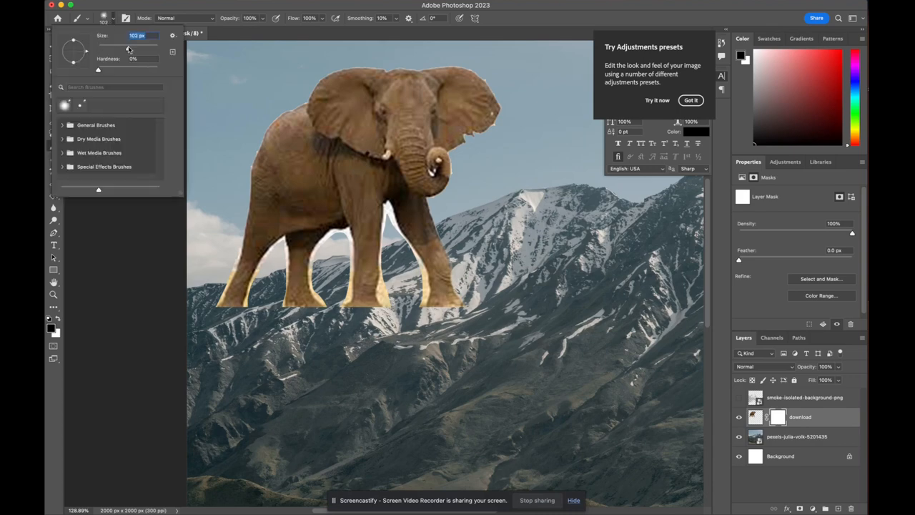
{"action": "mouse_move", "coordinate": [472, 263]}
{"action": "left_mouse_down"}
{"action": "mouse_move", "coordinate": [436, 286]}
{"action": "mouse_move", "coordinate": [379, 301]}
{"action": "mouse_move", "coordinate": [476, 248]}
{"action": "mouse_move", "coordinate": [432, 273]}
{"action": "left_mouse_up"}
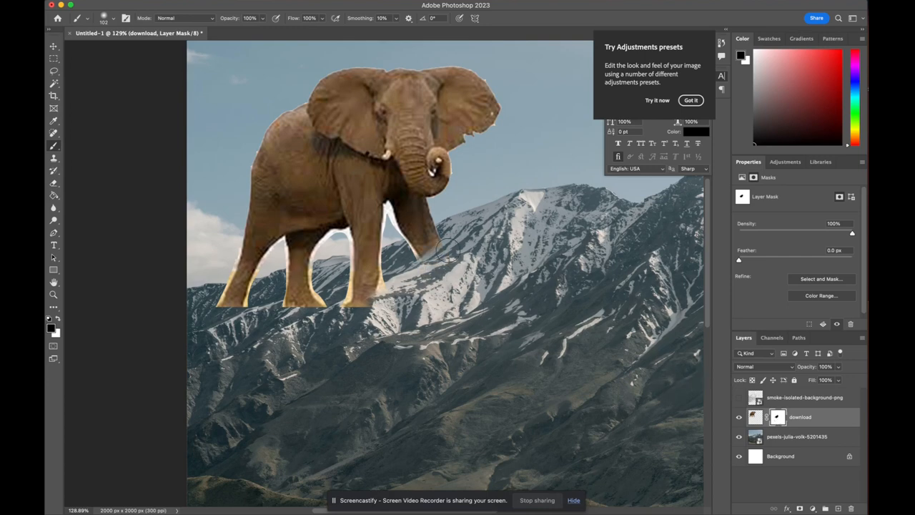
{"action": "mouse_move", "coordinate": [446, 233]}
{"action": "left_mouse_down"}
{"action": "mouse_move", "coordinate": [431, 249]}
{"action": "mouse_move", "coordinate": [406, 239]}
{"action": "left_mouse_up"}
{"action": "mouse_move", "coordinate": [369, 261]}
{"action": "left_mouse_down"}
{"action": "mouse_move", "coordinate": [358, 286]}
{"action": "mouse_move", "coordinate": [364, 300]}
{"action": "mouse_move", "coordinate": [371, 288]}
{"action": "mouse_move", "coordinate": [303, 294]}
{"action": "mouse_move", "coordinate": [302, 272]}
{"action": "mouse_move", "coordinate": [289, 315]}
{"action": "mouse_move", "coordinate": [321, 315]}
{"action": "mouse_move", "coordinate": [229, 300]}
{"action": "mouse_move", "coordinate": [238, 293]}
{"action": "mouse_move", "coordinate": [212, 300]}
{"action": "left_mouse_up"}
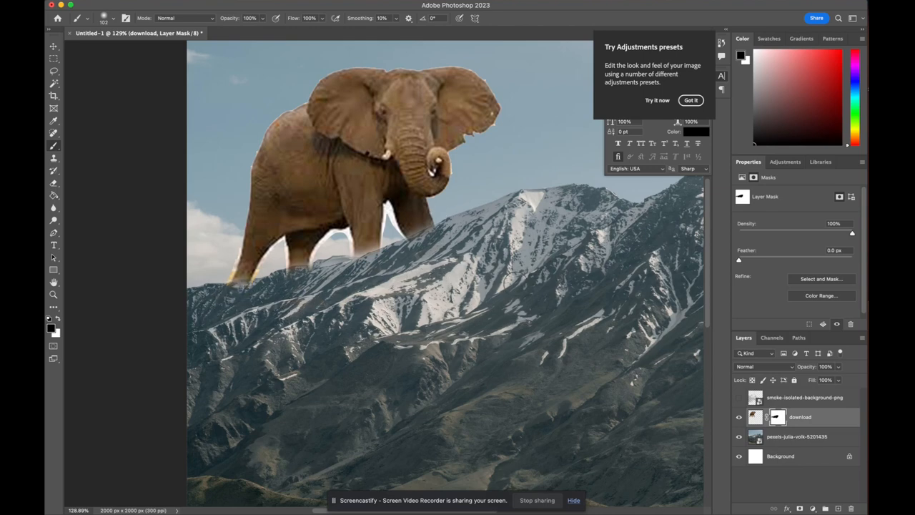
Repaint the front leg white on the mask to restore it, then paint black along the edge below the left legs
{"action": "left_click_drag", "start_coordinate": [366, 252], "coordinate": [358, 180]}
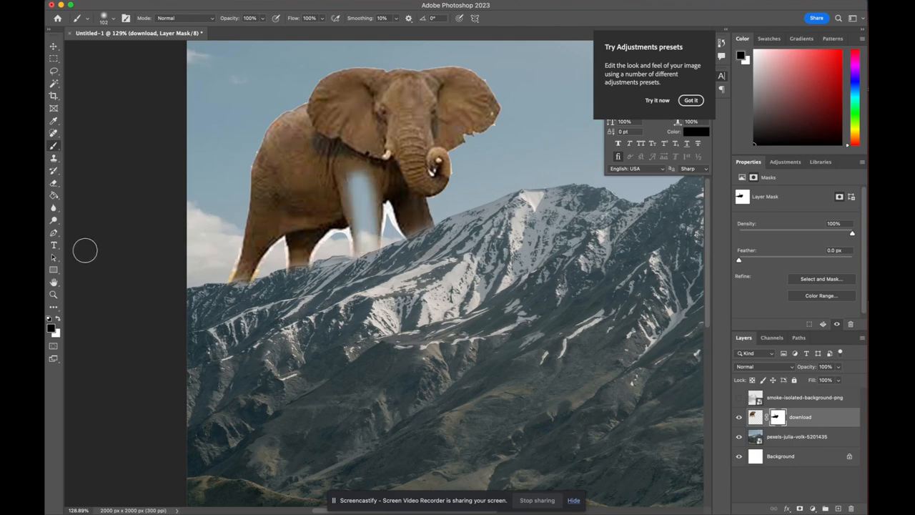
{"action": "left_click", "coordinate": [57, 320]}
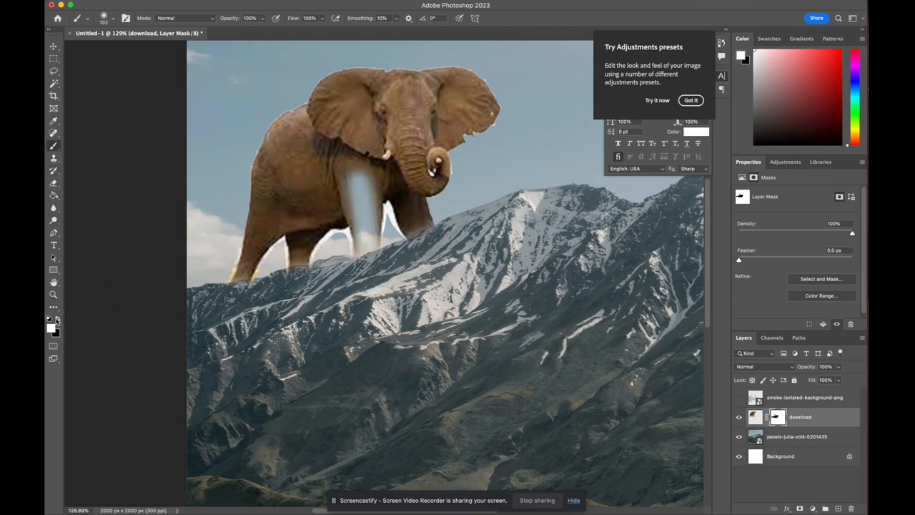
{"action": "mouse_move", "coordinate": [362, 202]}
{"action": "left_mouse_down"}
{"action": "mouse_move", "coordinate": [359, 179]}
{"action": "mouse_move", "coordinate": [345, 171]}
{"action": "mouse_move", "coordinate": [372, 227]}
{"action": "mouse_move", "coordinate": [358, 247]}
{"action": "mouse_move", "coordinate": [379, 238]}
{"action": "left_mouse_up"}
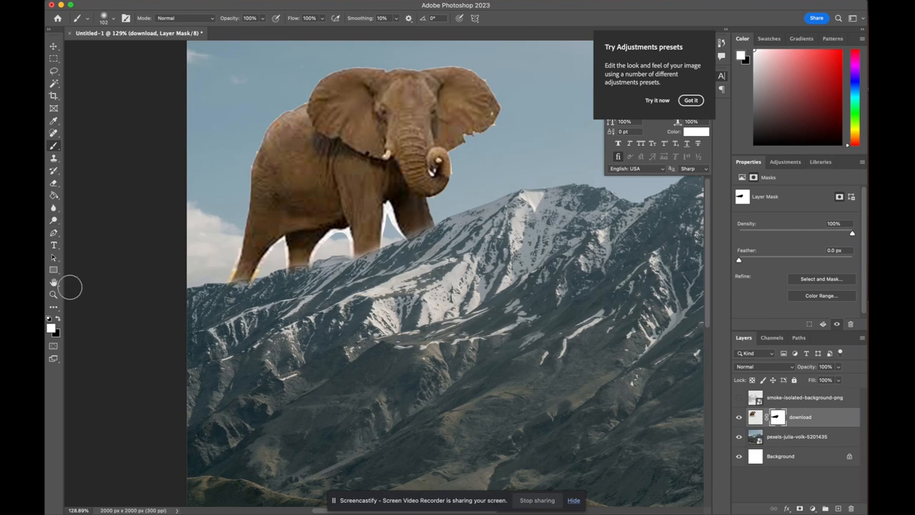
{"action": "key", "text": "x"}
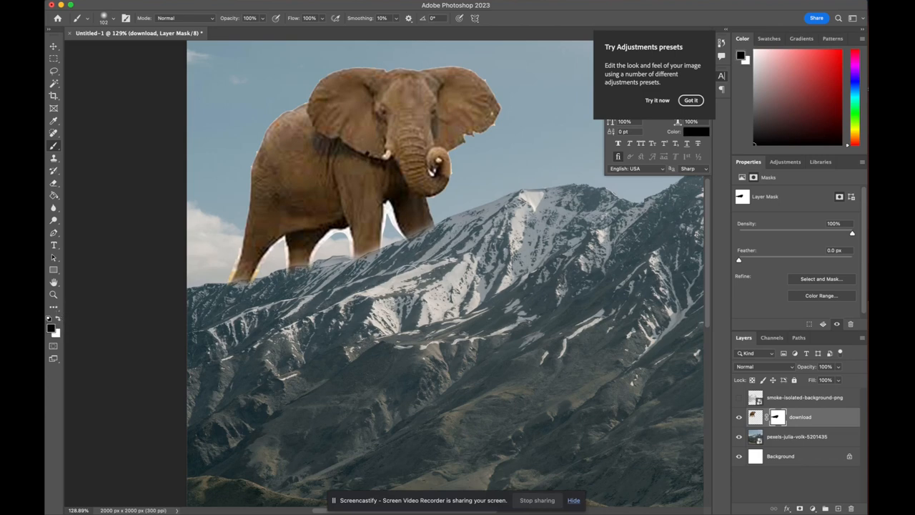
{"action": "left_click_drag", "start_coordinate": [288, 281], "coordinate": [310, 279]}
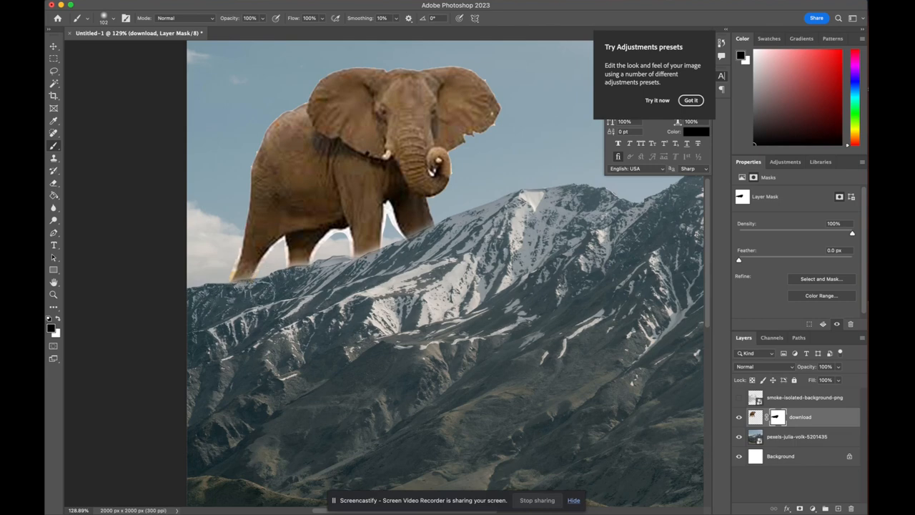
Set the brush to 30 px and mask a spot of sky between the elephant's legs
{"action": "left_click", "coordinate": [106, 16]}
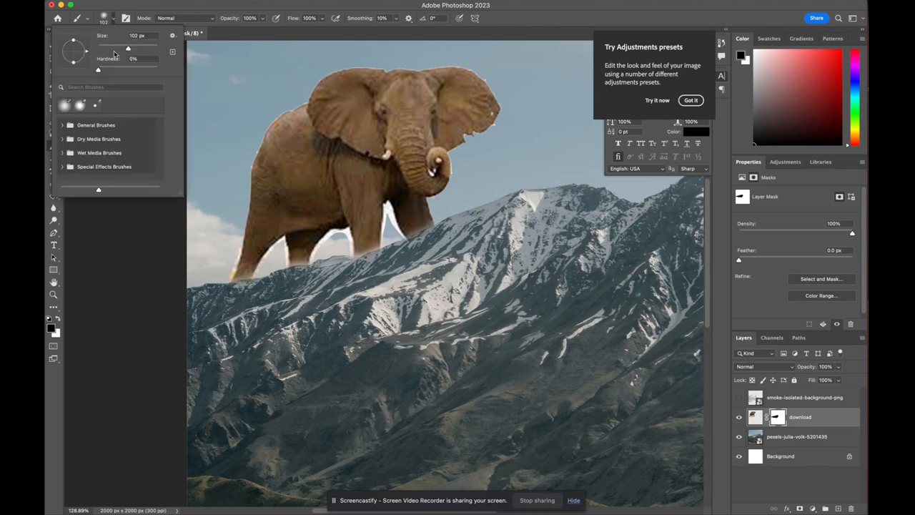
{"action": "left_click", "coordinate": [112, 49]}
{"action": "left_click", "coordinate": [149, 284]}
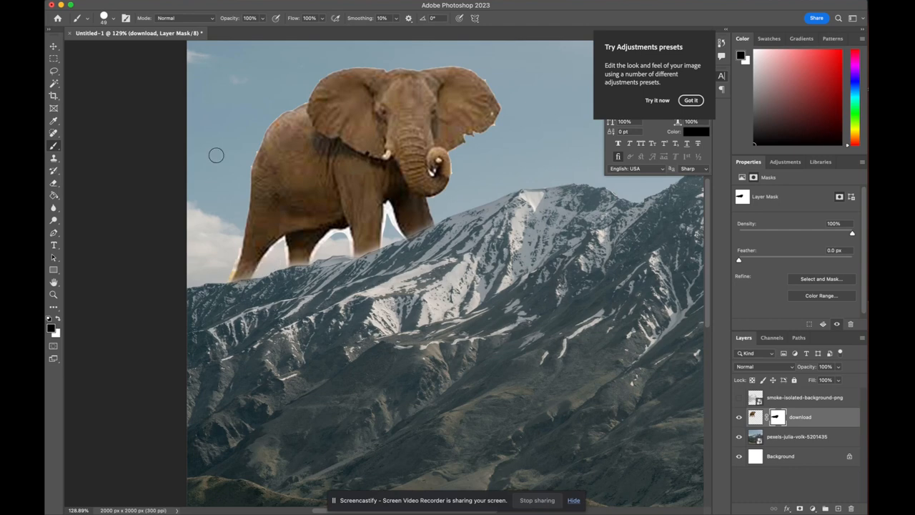
{"action": "left_click", "coordinate": [108, 20]}
{"action": "left_click_drag", "start_coordinate": [107, 50], "coordinate": [107, 49]}
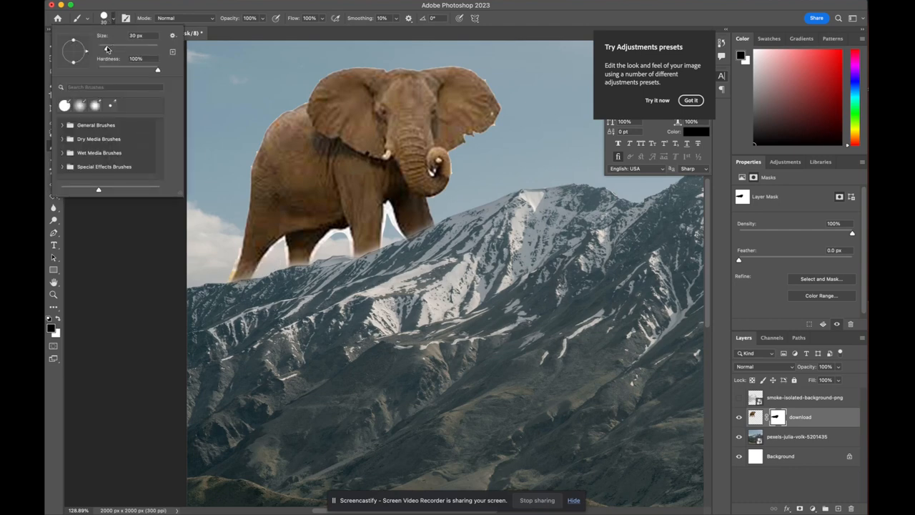
{"action": "scroll", "coordinate": [379, 114], "scroll_direction": "up", "scroll_amount": 3}
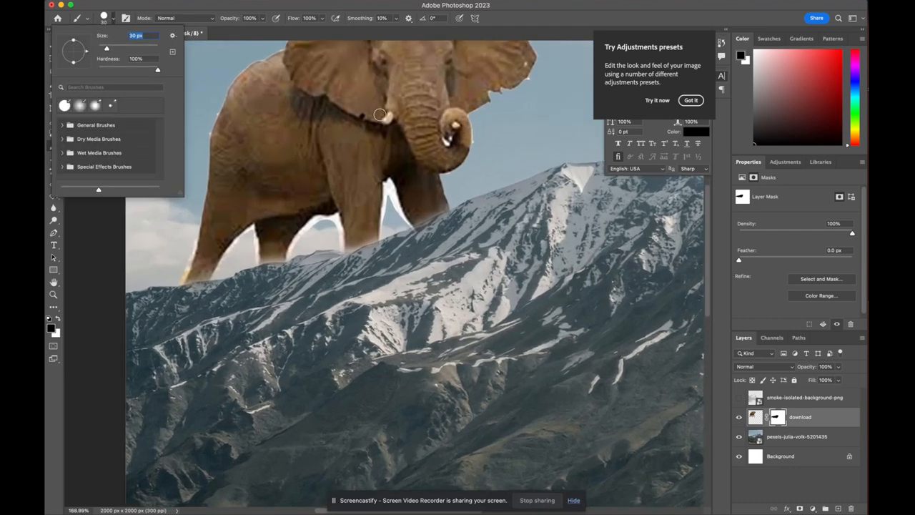
{"action": "left_click", "coordinate": [316, 226]}
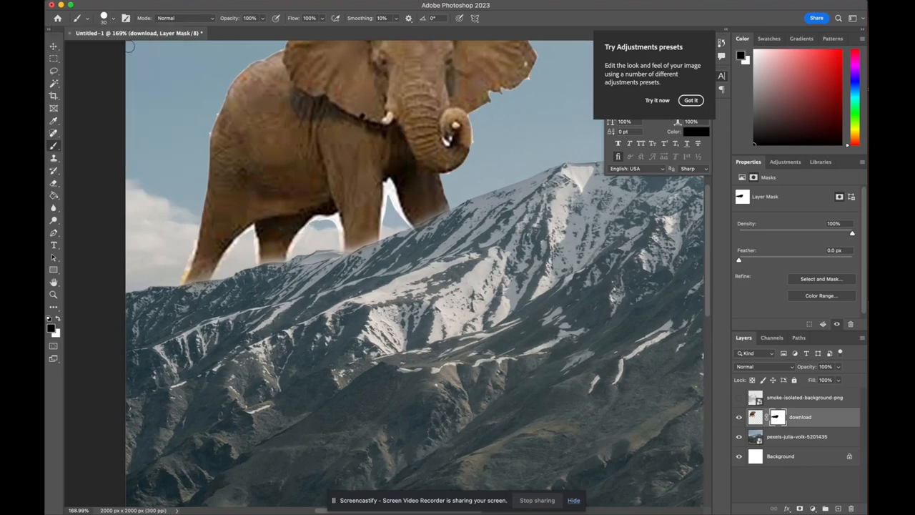
Lower the brush hardness and paint black on the mask to clean the edges between the legs and around the ear
{"action": "left_click", "coordinate": [106, 20]}
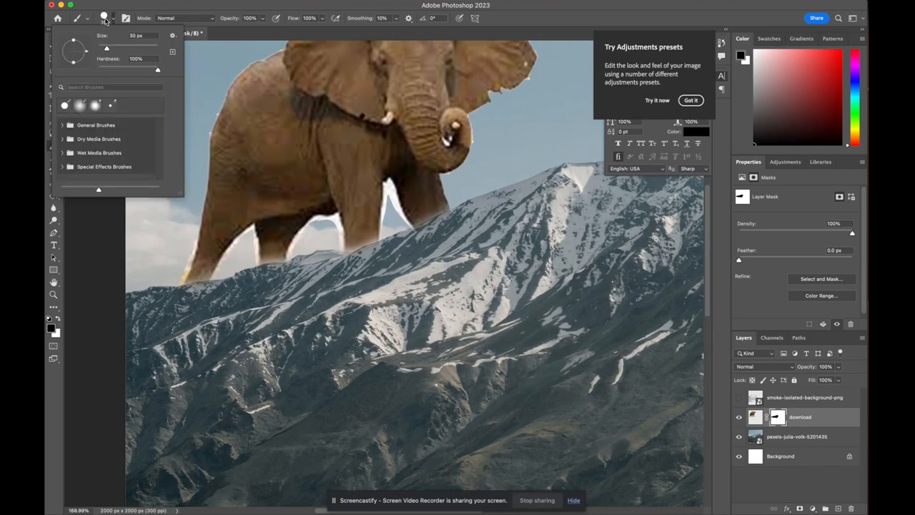
{"action": "left_click", "coordinate": [119, 70]}
{"action": "left_click", "coordinate": [309, 242]}
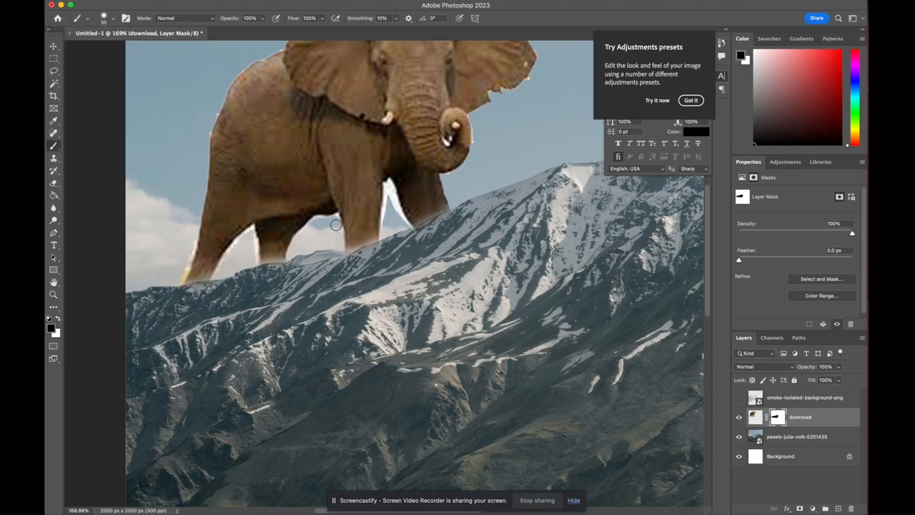
{"action": "mouse_move", "coordinate": [372, 218]}
{"action": "left_mouse_down"}
{"action": "mouse_move", "coordinate": [388, 186]}
{"action": "mouse_move", "coordinate": [406, 225]}
{"action": "left_mouse_up"}
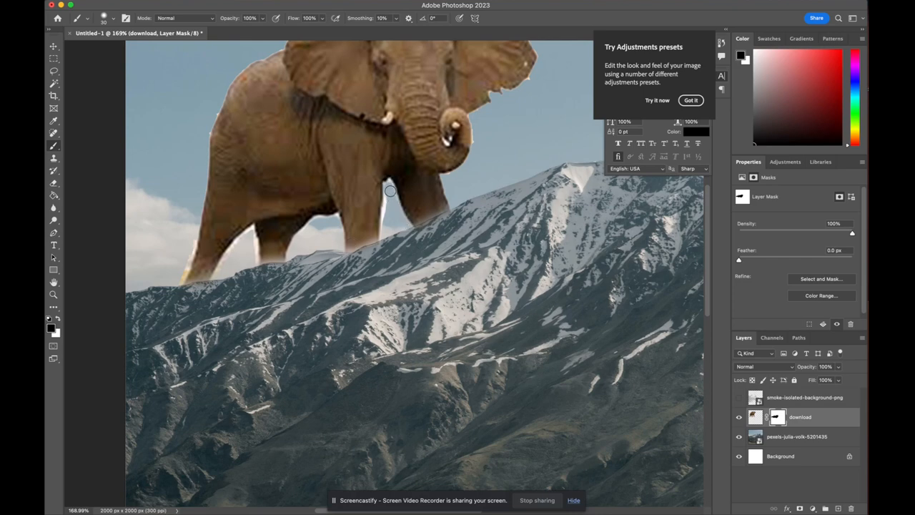
{"action": "left_click_drag", "start_coordinate": [387, 188], "coordinate": [385, 232]}
{"action": "left_click_drag", "start_coordinate": [475, 119], "coordinate": [477, 149]}
{"action": "left_click_drag", "start_coordinate": [194, 232], "coordinate": [178, 281]}
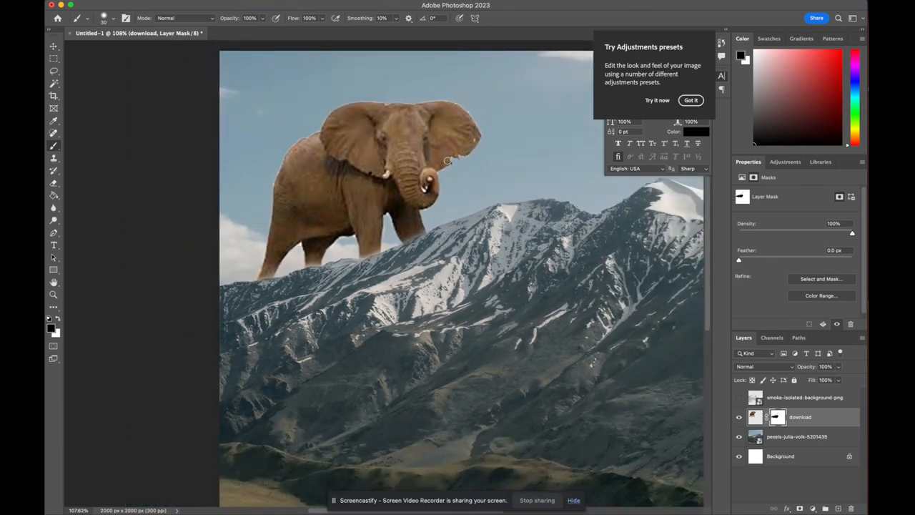
Select the elephant layer's pixels and open the Camera Raw Filter on it
{"action": "left_click", "coordinate": [753, 419]}
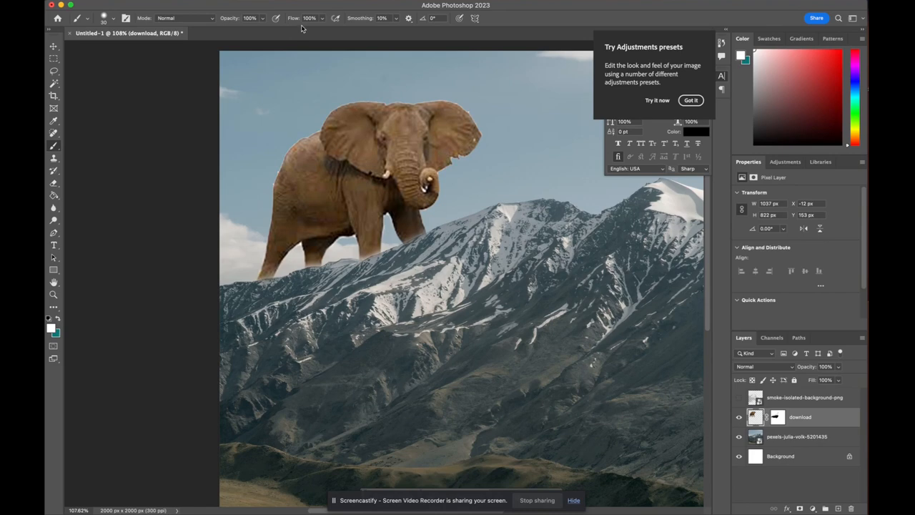
{"action": "left_click", "coordinate": [273, 1]}
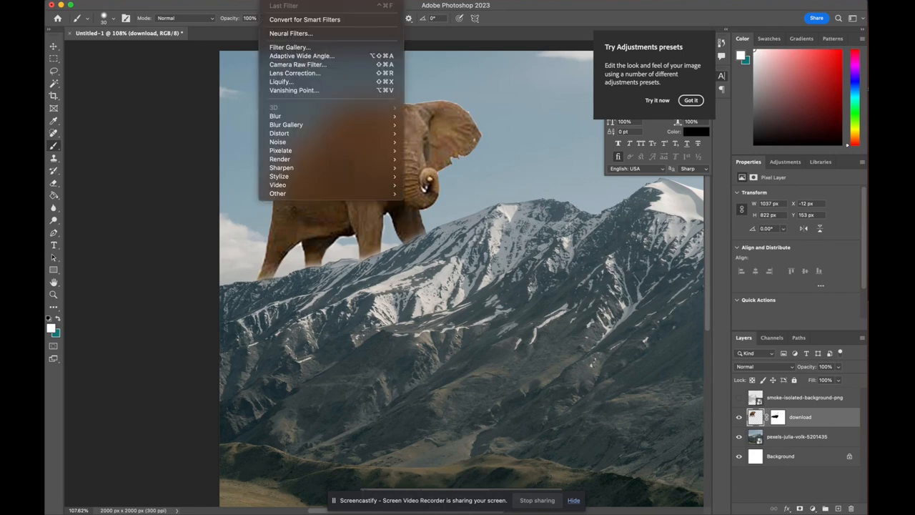
{"action": "left_click", "coordinate": [302, 65]}
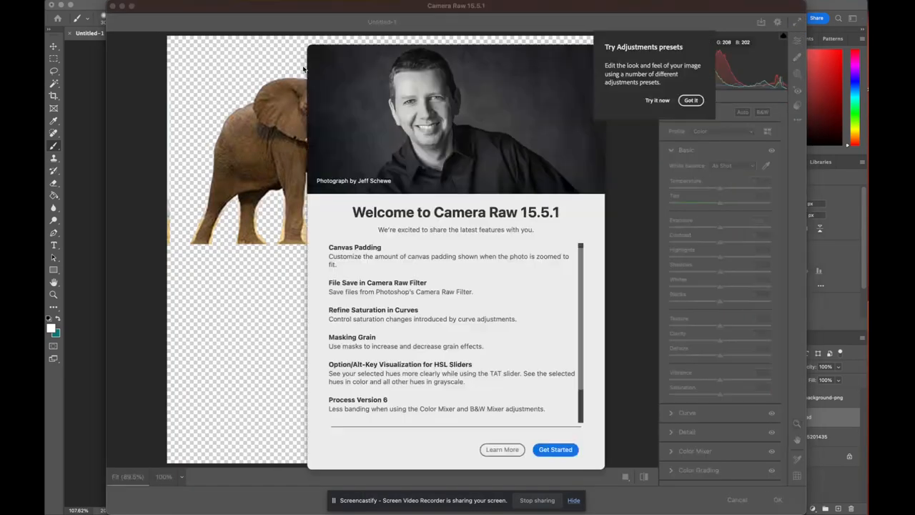
{"action": "left_click", "coordinate": [557, 449]}
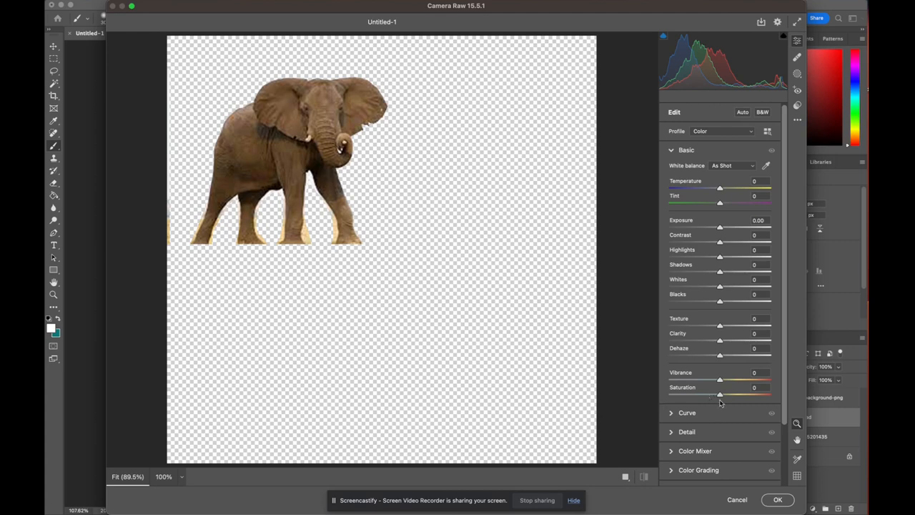
In Camera Raw, set Texture to +25, Clarity to +28 and Noise Reduction to 59
{"action": "left_click_drag", "start_coordinate": [720, 326], "coordinate": [734, 342]}
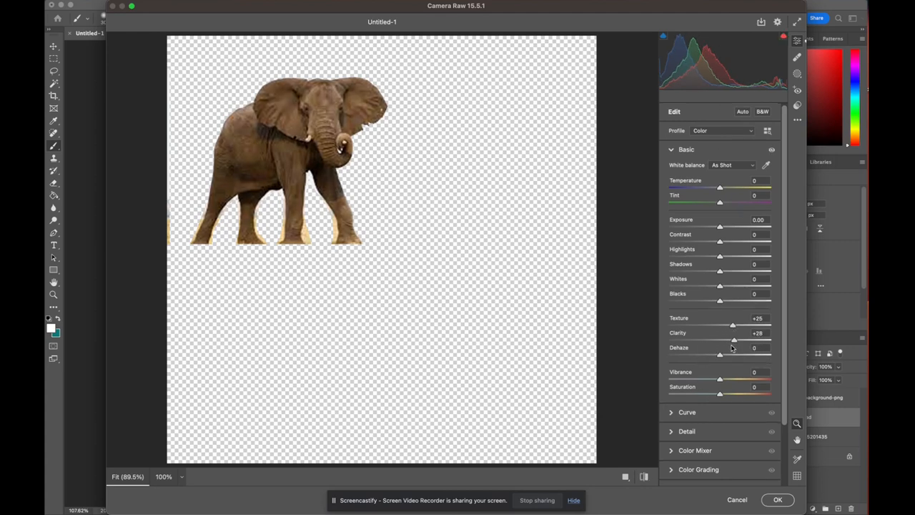
{"action": "scroll", "coordinate": [733, 349], "scroll_direction": "down", "scroll_amount": 3}
{"action": "left_click", "coordinate": [674, 363]}
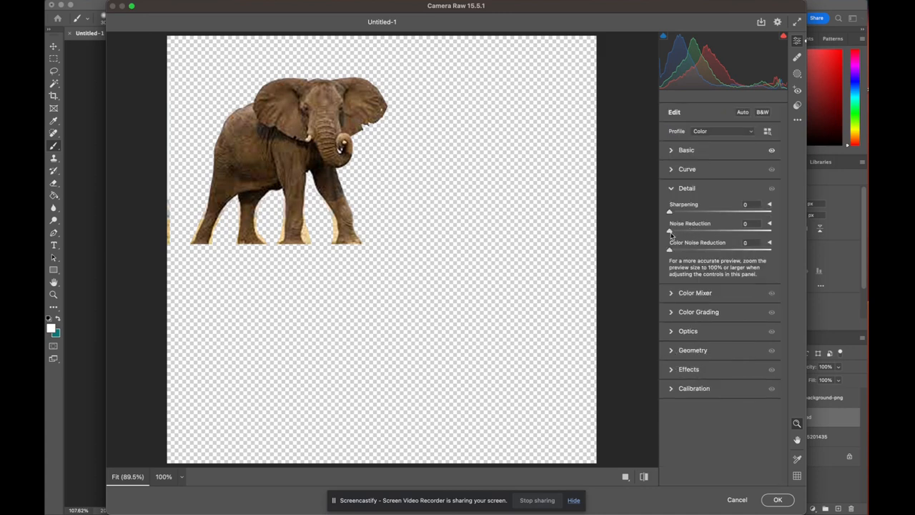
{"action": "left_click_drag", "start_coordinate": [670, 231], "coordinate": [730, 233]}
{"action": "scroll", "coordinate": [291, 126], "scroll_direction": "up", "scroll_amount": 5}
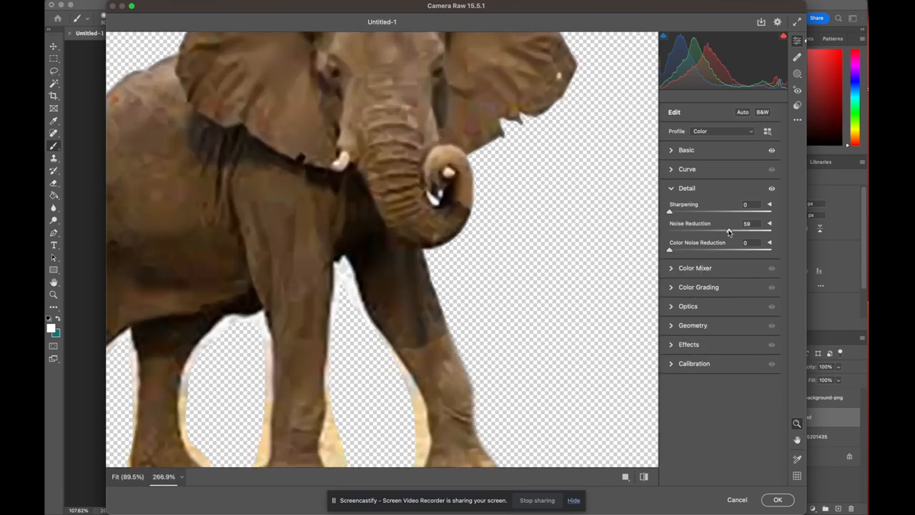
In Camera Raw, raise Noise Reduction, set Texture to -4 and Clarity to -3, and apply the filter
{"action": "left_click_drag", "start_coordinate": [729, 233], "coordinate": [743, 233]}
{"action": "left_click", "coordinate": [672, 150]}
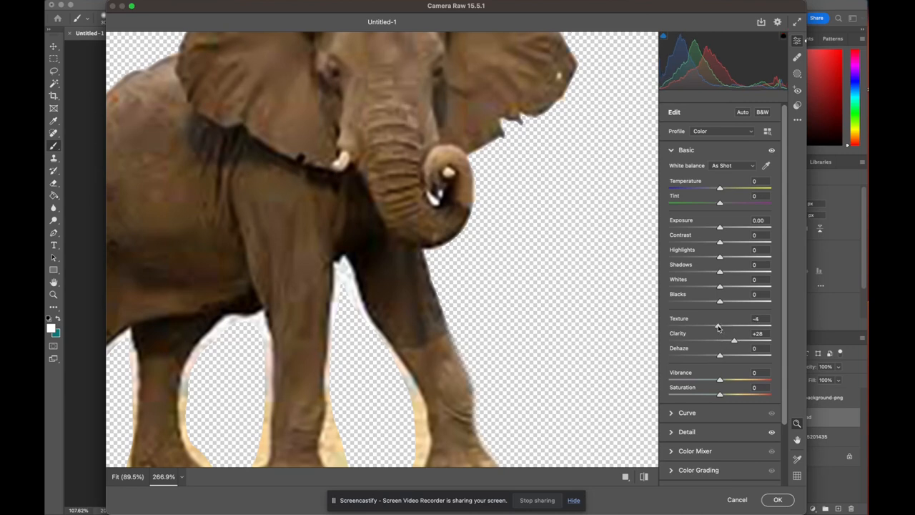
{"action": "left_click", "coordinate": [719, 341]}
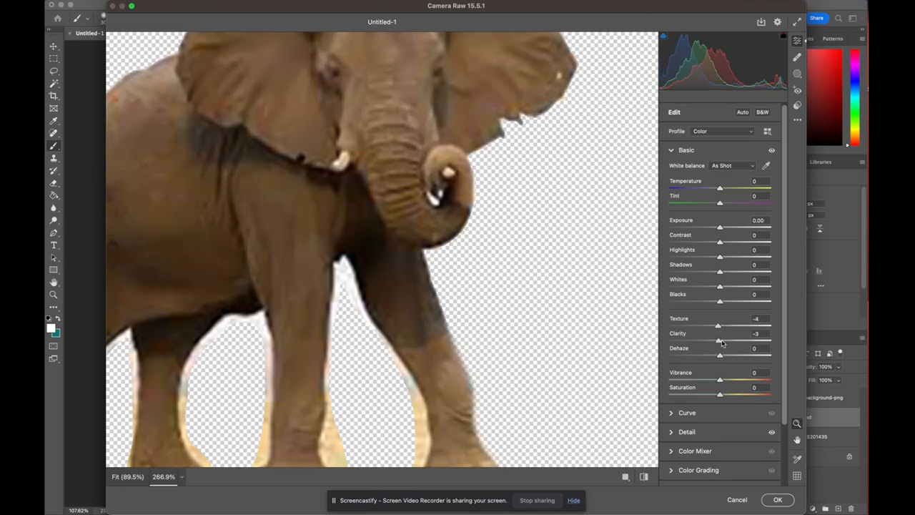
{"action": "left_click", "coordinate": [778, 500]}
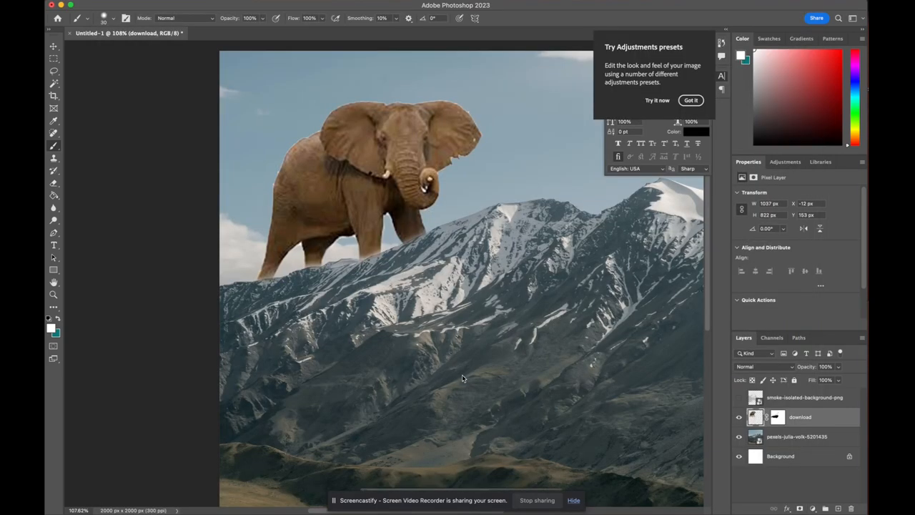
Apply a Color Balance adjustment to the elephant with midtone color levels -18, 0 and +44
{"action": "scroll", "coordinate": [459, 374], "scroll_direction": "down", "scroll_amount": 1}
{"action": "scroll", "coordinate": [470, 245], "scroll_direction": "right", "scroll_amount": 2}
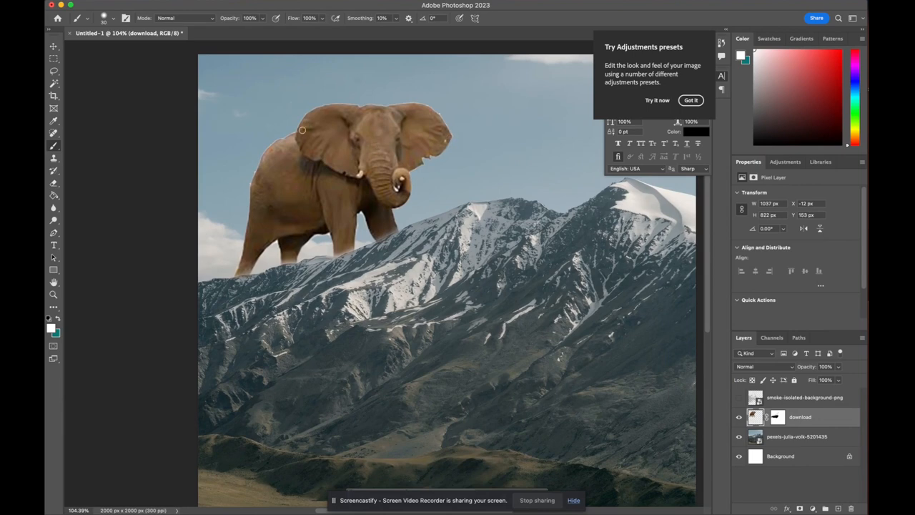
{"action": "scroll", "coordinate": [302, 130], "scroll_direction": "down", "scroll_amount": 4}
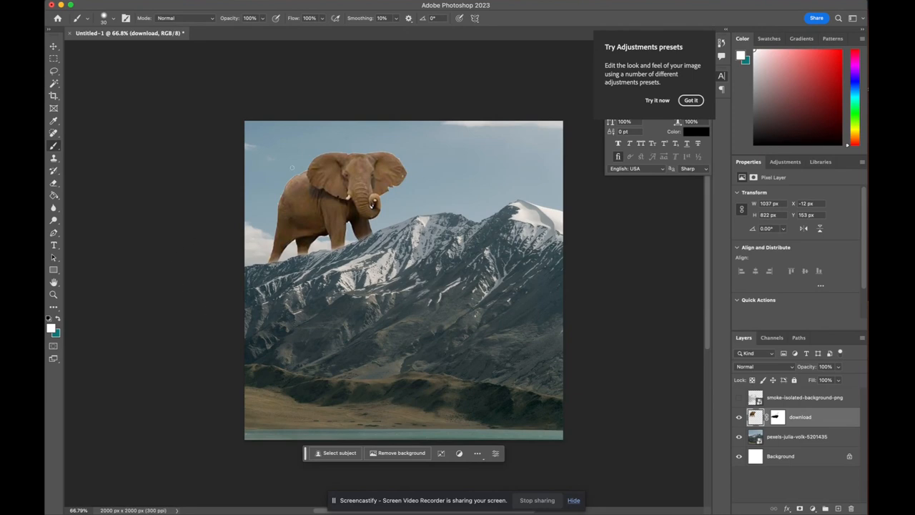
{"action": "left_click", "coordinate": [185, 2]}
{"action": "mouse_move", "coordinate": [188, 20]}
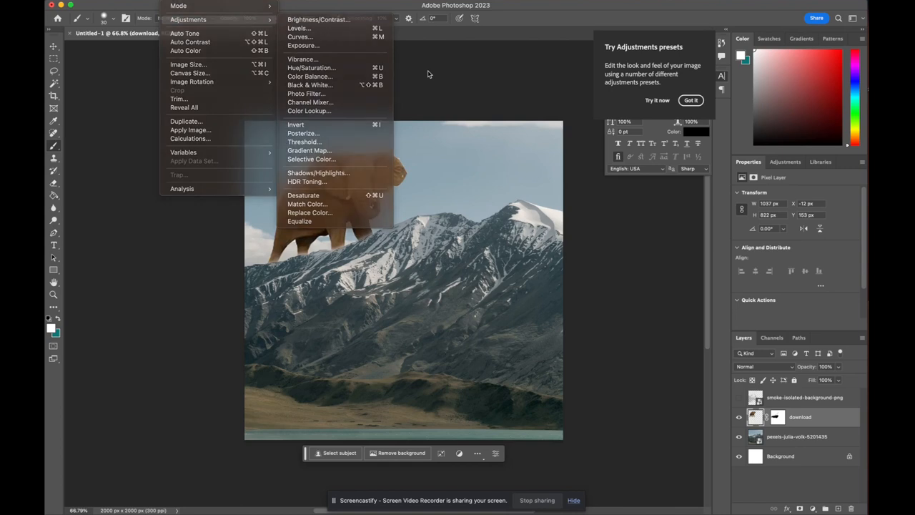
{"action": "left_click", "coordinate": [182, 1]}
{"action": "left_click", "coordinate": [182, 2]}
{"action": "mouse_move", "coordinate": [186, 20]}
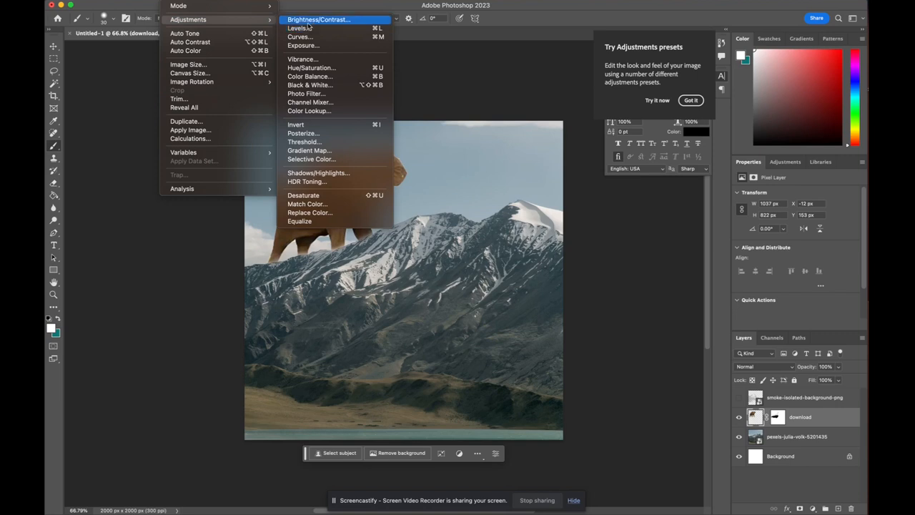
{"action": "left_click", "coordinate": [310, 76]}
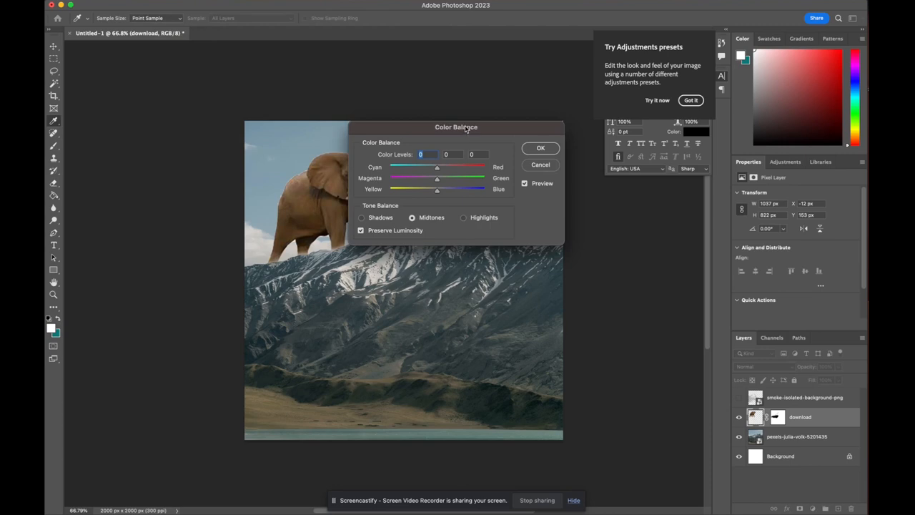
{"action": "left_click_drag", "start_coordinate": [468, 128], "coordinate": [612, 105]}
{"action": "mouse_move", "coordinate": [581, 142]}
{"action": "left_mouse_down"}
{"action": "mouse_move", "coordinate": [598, 165]}
{"action": "mouse_move", "coordinate": [614, 160]}
{"action": "left_mouse_up"}
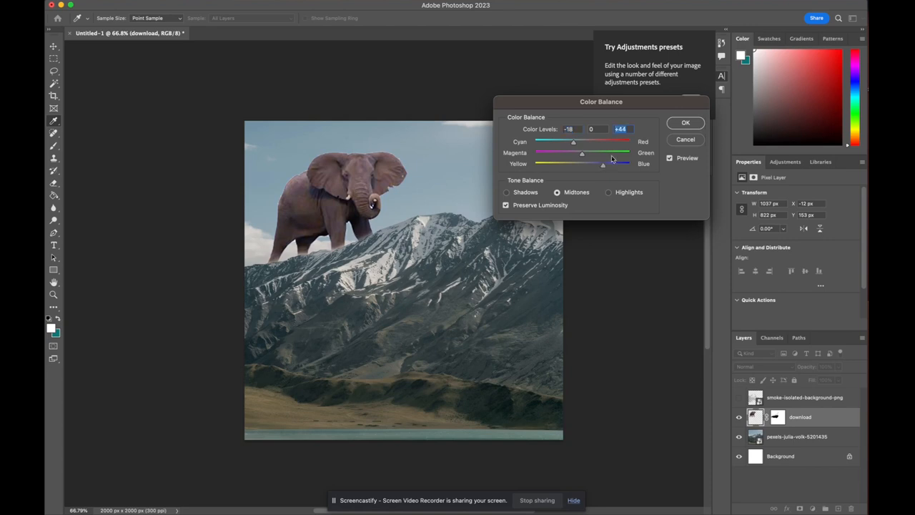
{"action": "left_click", "coordinate": [685, 122]}
Apply Brightness/Contrast to the elephant with Brightness 12 and Contrast 12
{"action": "key", "text": "b"}
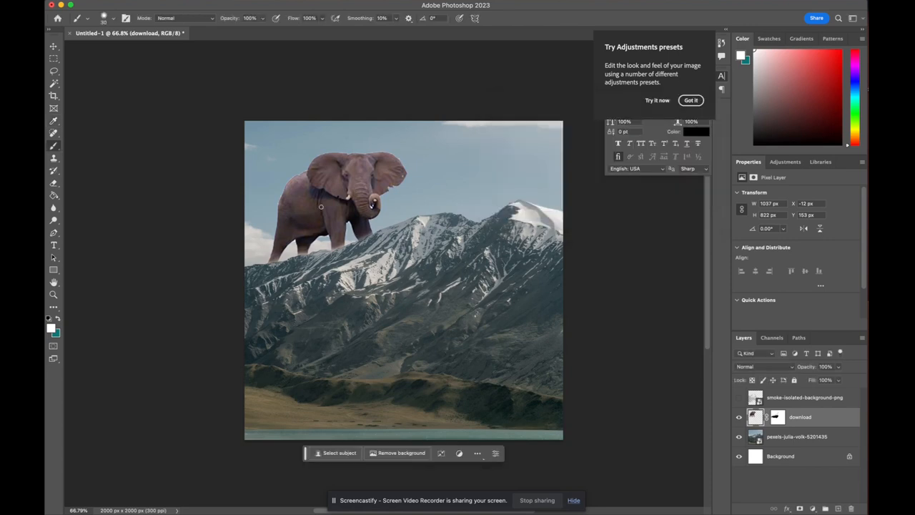
{"action": "left_click", "coordinate": [182, 3]}
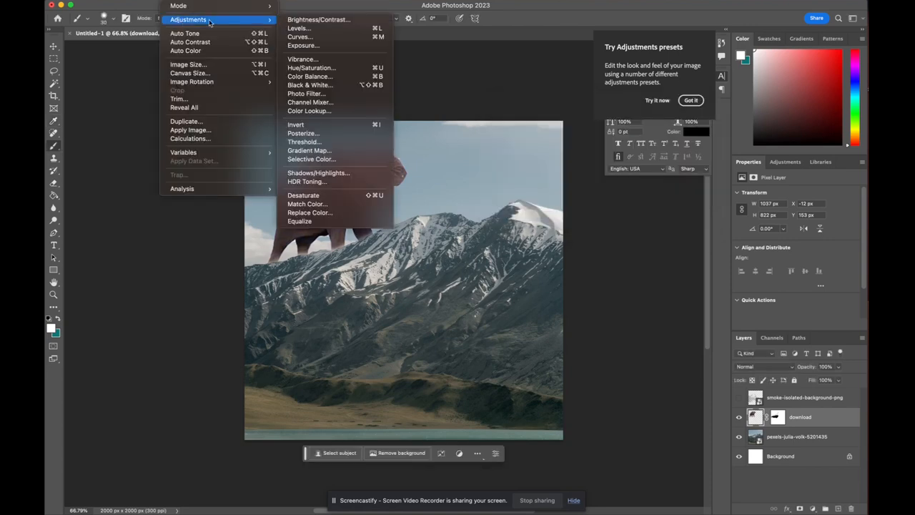
{"action": "left_click", "coordinate": [315, 19]}
{"action": "left_click_drag", "start_coordinate": [475, 142], "coordinate": [583, 187]}
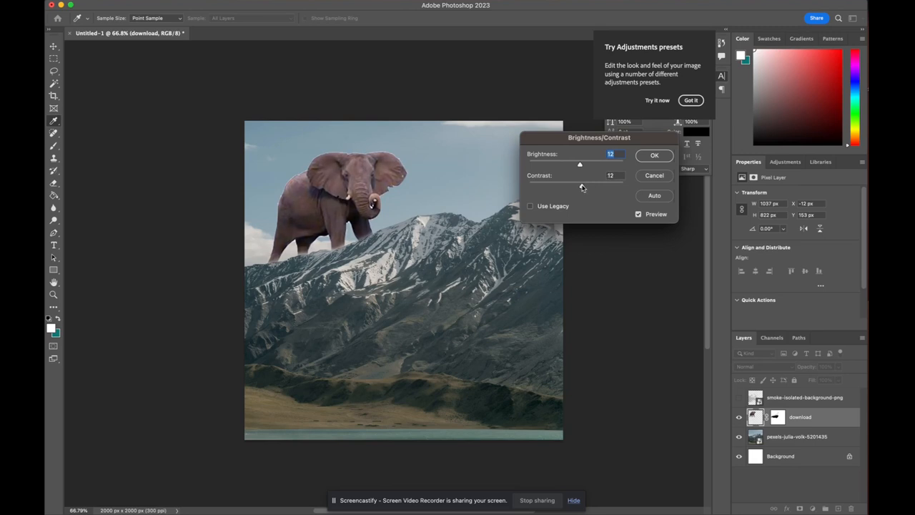
{"action": "left_click", "coordinate": [652, 155]}
Apply a Curves adjustment to the elephant, lifting the black point and adding a midtone point on the RGB curve
{"action": "left_click", "coordinate": [172, 1]}
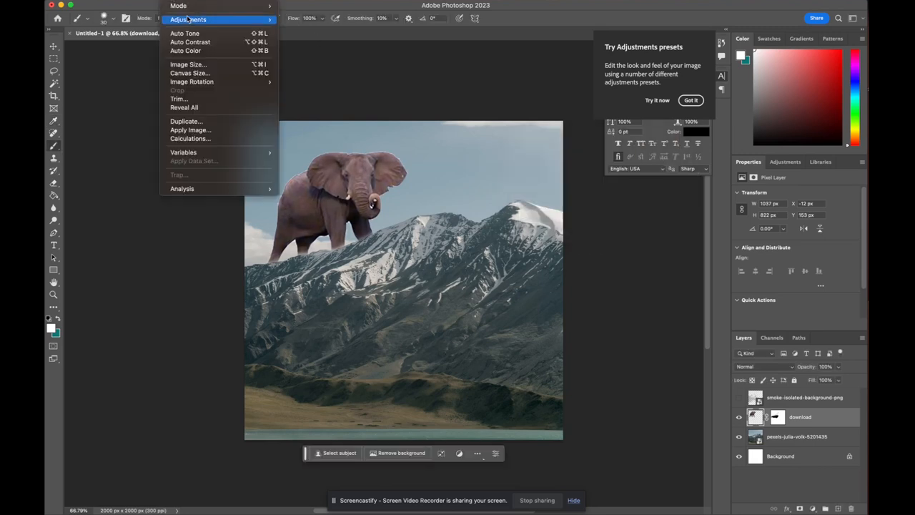
{"action": "mouse_move", "coordinate": [188, 20]}
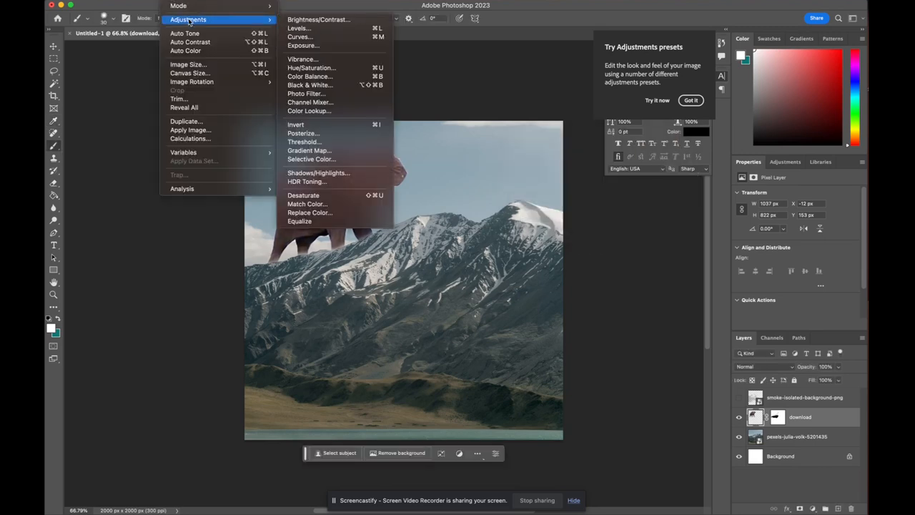
{"action": "left_click", "coordinate": [328, 37]}
{"action": "left_click_drag", "start_coordinate": [460, 102], "coordinate": [662, 101]}
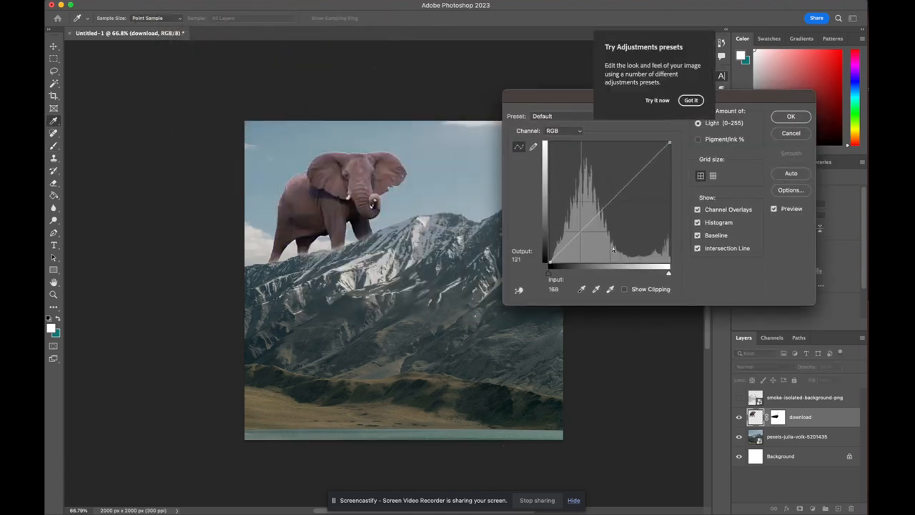
{"action": "left_click_drag", "start_coordinate": [549, 261], "coordinate": [549, 254]}
{"action": "left_click", "coordinate": [584, 227]}
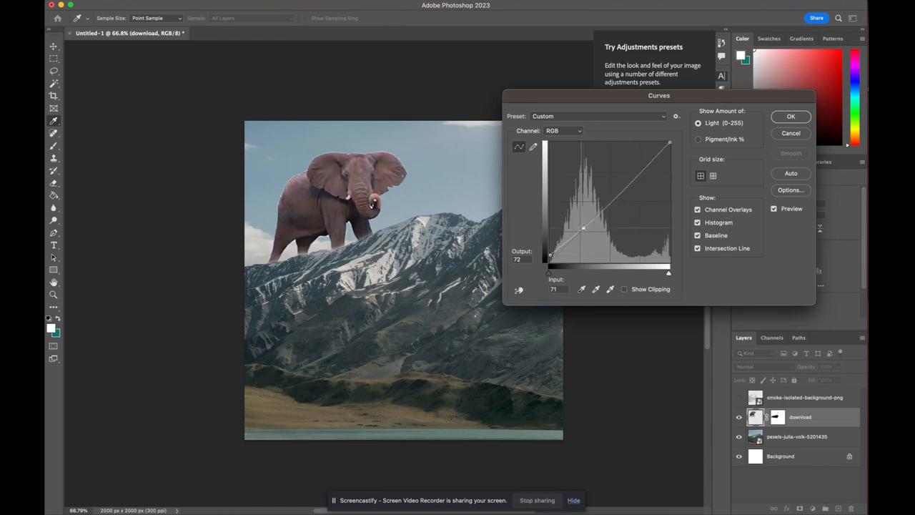
{"action": "left_click_drag", "start_coordinate": [584, 227], "coordinate": [601, 218]}
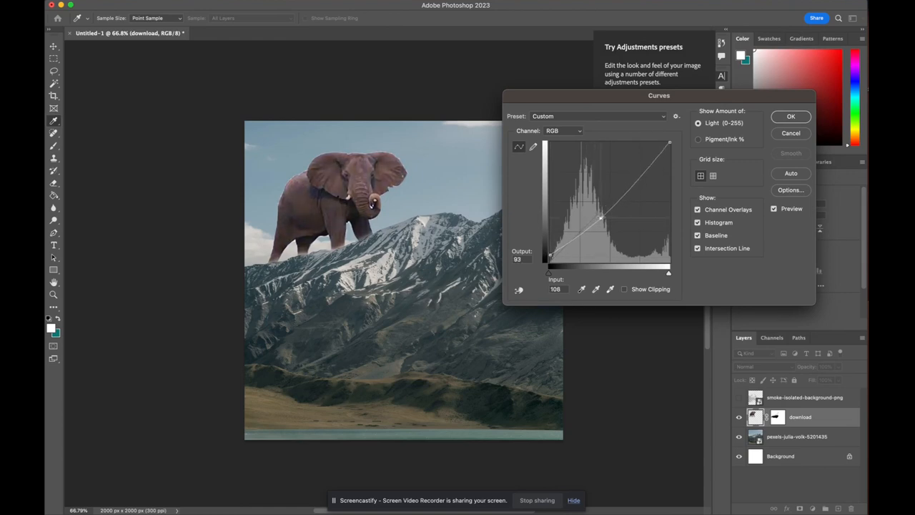
{"action": "left_click_drag", "start_coordinate": [642, 173], "coordinate": [642, 171]}
{"action": "left_click_drag", "start_coordinate": [600, 218], "coordinate": [608, 207]}
{"action": "left_click", "coordinate": [790, 117]}
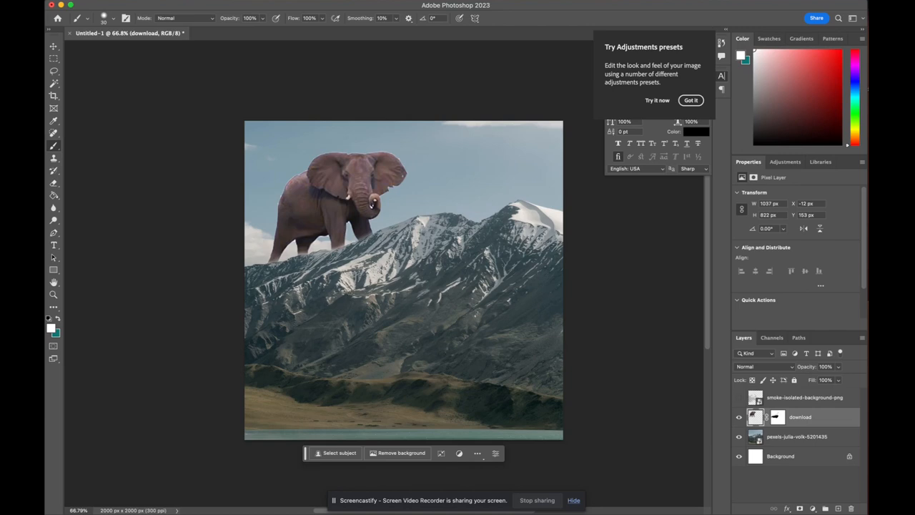
Show the smoke layer and nudge it slightly over the elephant's lower body
{"action": "left_click", "coordinate": [739, 398]}
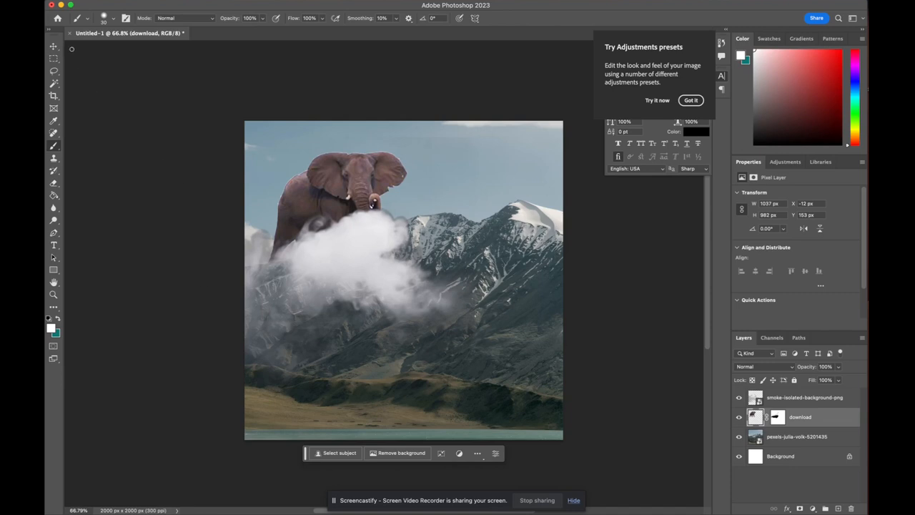
{"action": "key", "text": "v"}
{"action": "left_click", "coordinate": [398, 296]}
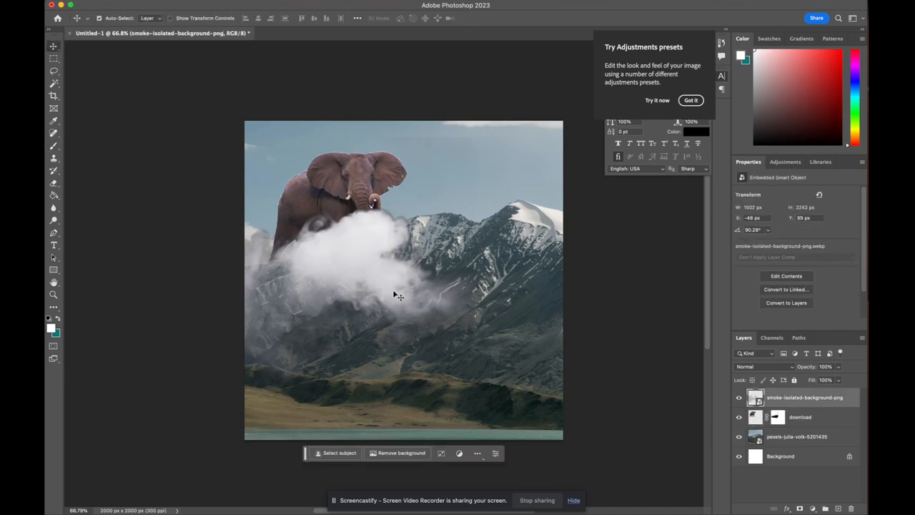
{"action": "mouse_move", "coordinate": [398, 296]}
{"action": "left_mouse_down"}
{"action": "mouse_move", "coordinate": [417, 296]}
{"action": "mouse_move", "coordinate": [404, 287]}
{"action": "mouse_move", "coordinate": [400, 321]}
{"action": "mouse_move", "coordinate": [483, 321]}
{"action": "mouse_move", "coordinate": [386, 294]}
{"action": "mouse_move", "coordinate": [450, 293]}
{"action": "mouse_move", "coordinate": [393, 293]}
{"action": "left_mouse_up"}
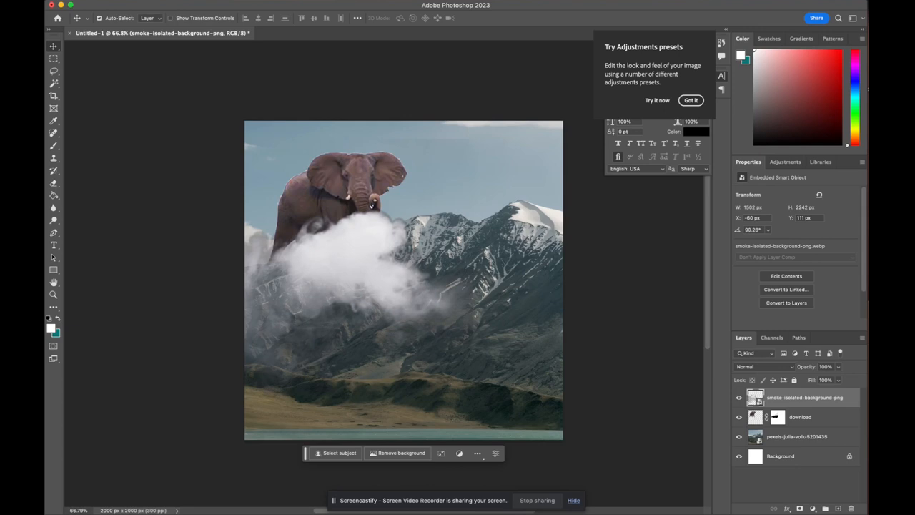
{"action": "left_click", "coordinate": [171, 1]}
{"action": "mouse_move", "coordinate": [152, 1]}
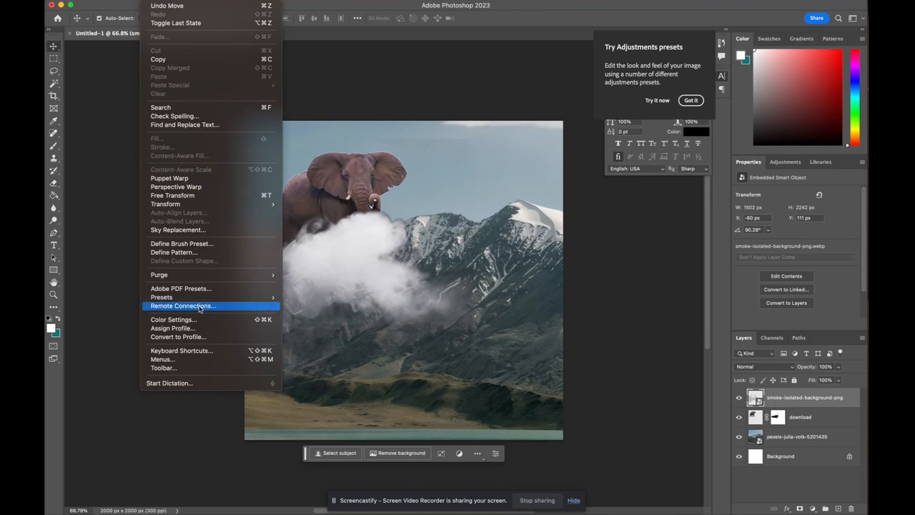
{"action": "mouse_move", "coordinate": [195, 297]}
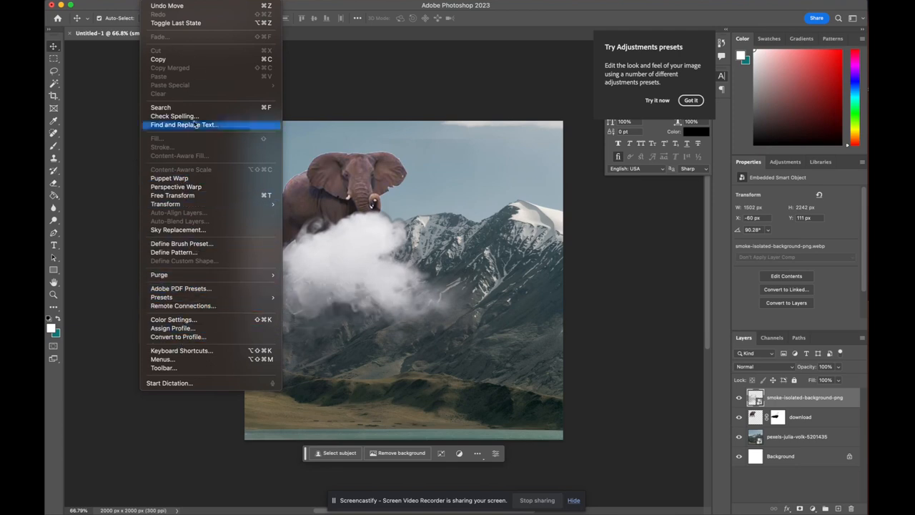
{"action": "left_click", "coordinate": [336, 260]}
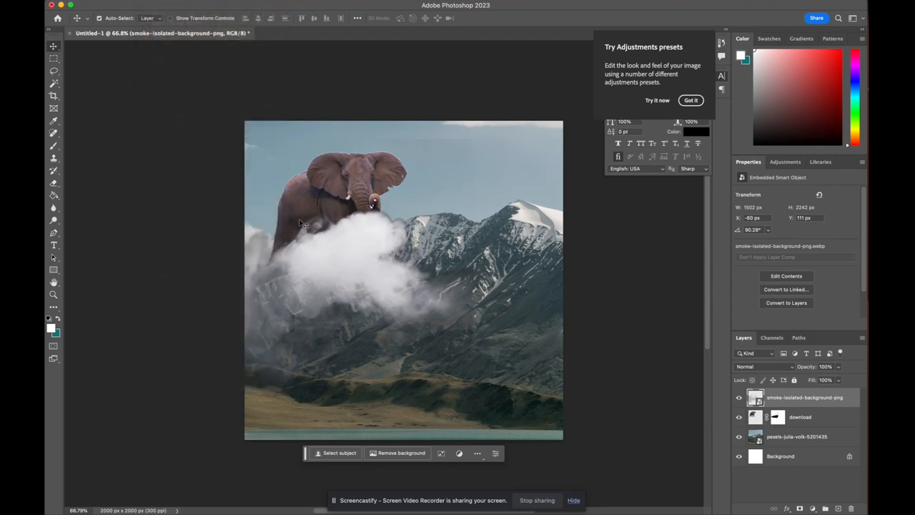
{"action": "key", "text": "super+t"}
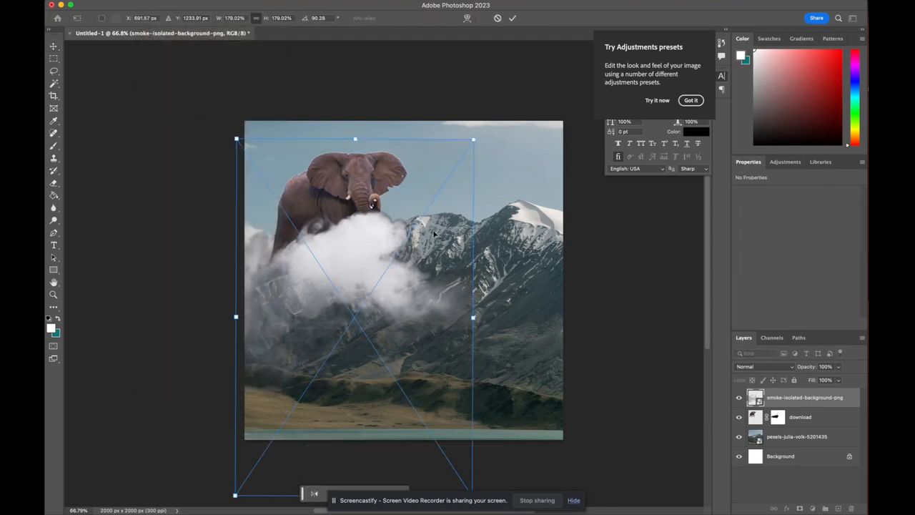
{"action": "key", "text": "Return"}
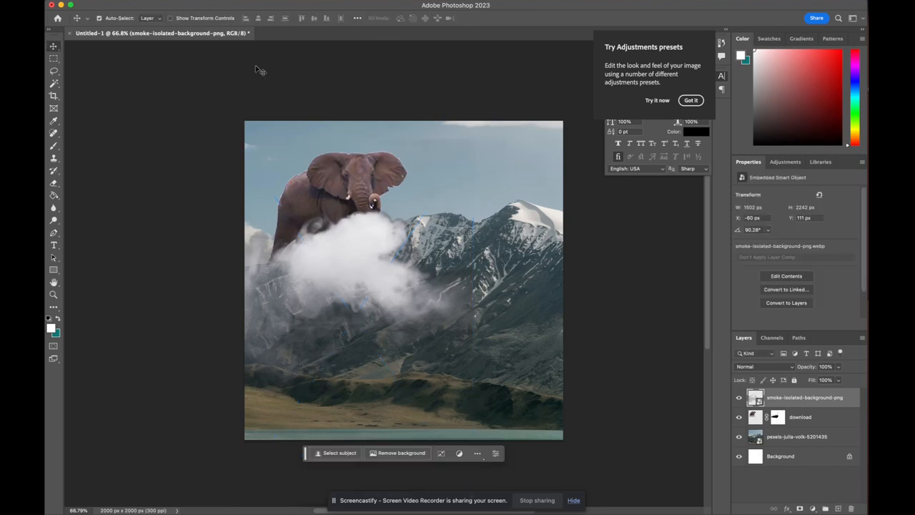
{"action": "left_click", "coordinate": [149, 0]}
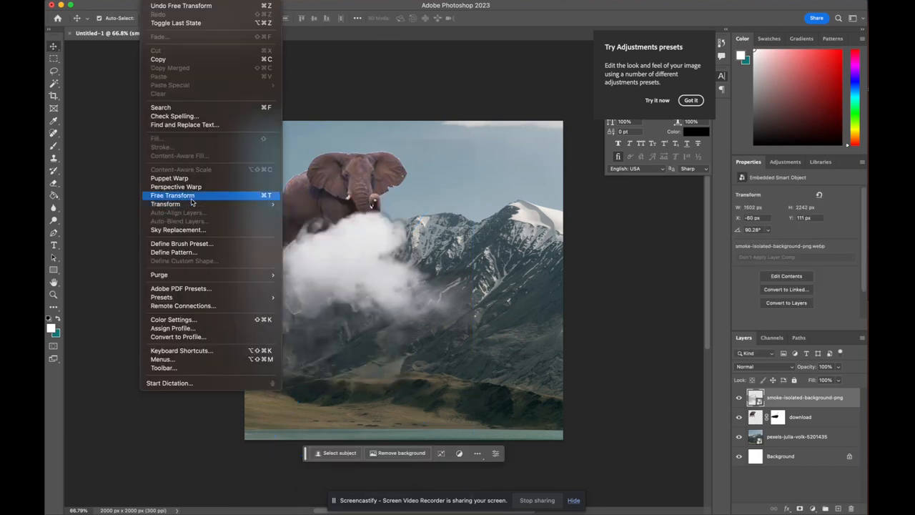
{"action": "left_click", "coordinate": [391, 261]}
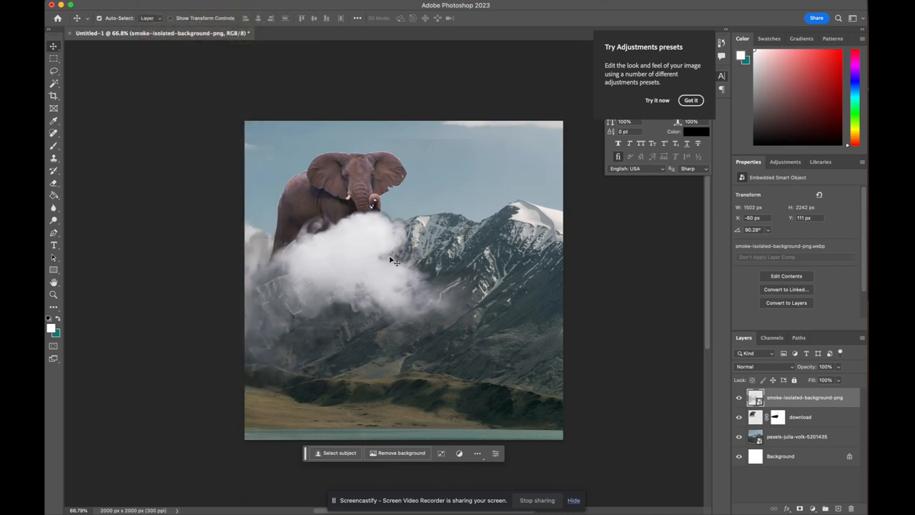
Stretch the smoke layer with Free Transform to reach the canvas's right edge, then move it up over the elephant's legs
{"action": "key", "text": "super+t"}
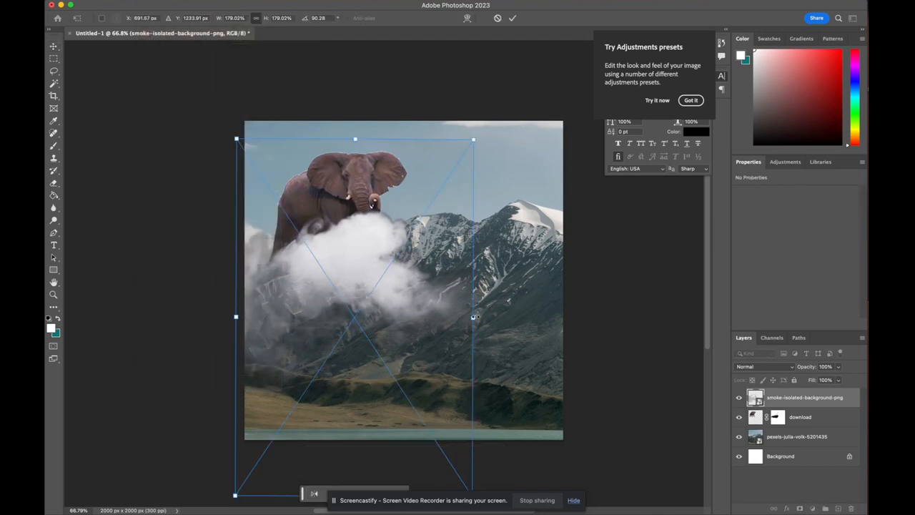
{"action": "left_click_drag", "start_coordinate": [472, 316], "coordinate": [558, 318]}
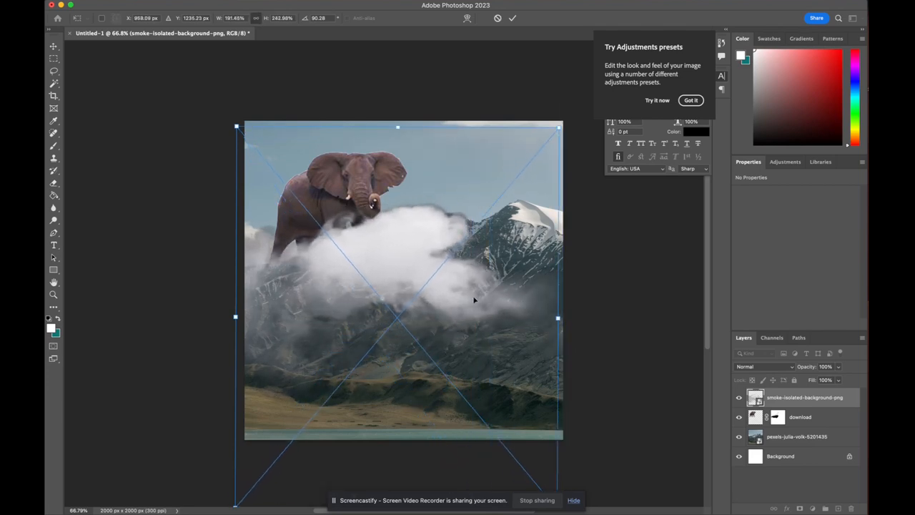
{"action": "left_click_drag", "start_coordinate": [475, 300], "coordinate": [438, 307]}
{"action": "key", "text": "Return"}
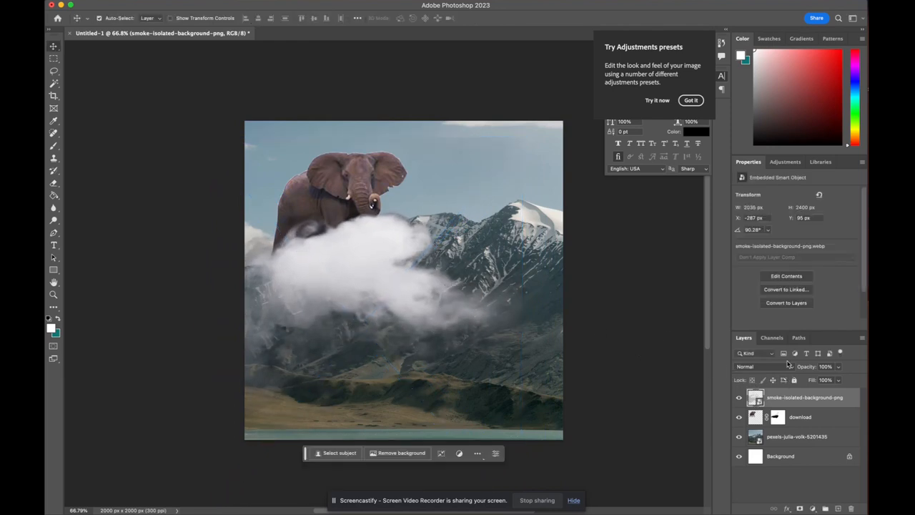
{"action": "mouse_move", "coordinate": [480, 317]}
{"action": "left_mouse_down"}
{"action": "mouse_move", "coordinate": [490, 286]}
{"action": "mouse_move", "coordinate": [478, 304]}
{"action": "left_mouse_up"}
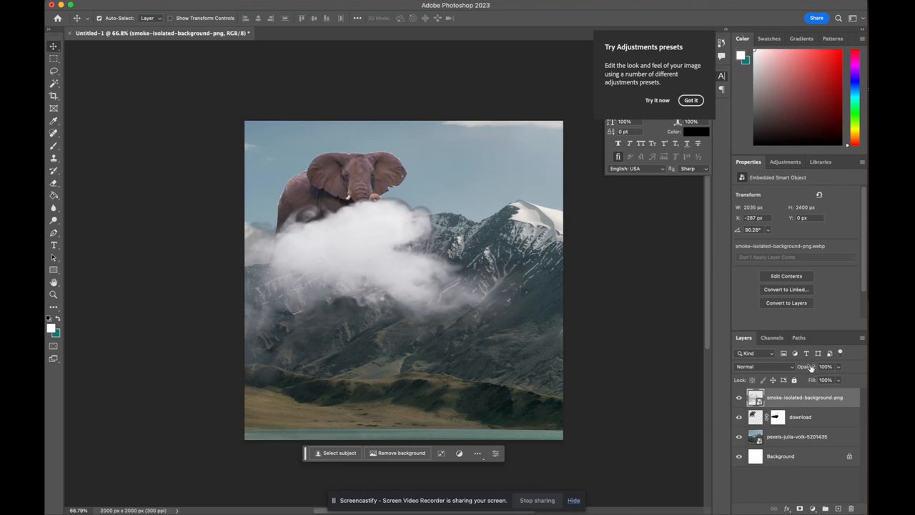
Lower the smoke layer's opacity to 70%
{"action": "left_click_drag", "start_coordinate": [810, 366], "coordinate": [794, 370]}
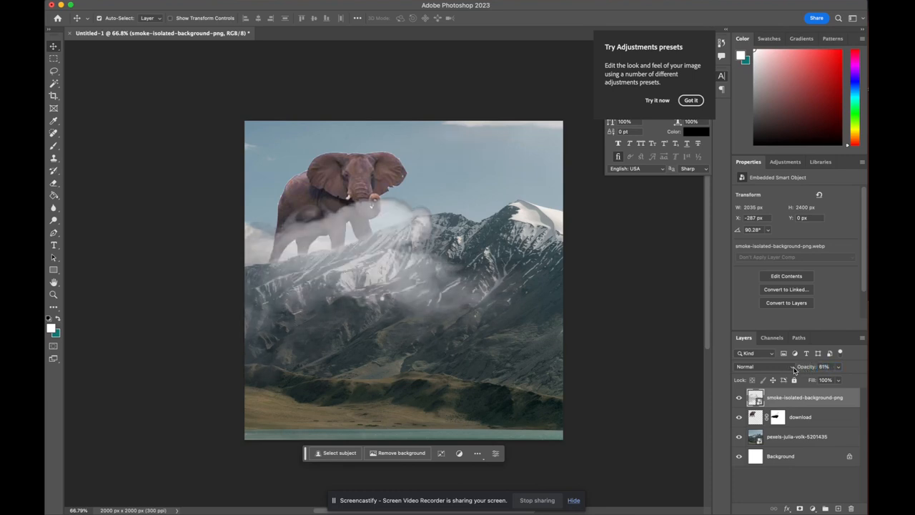
{"action": "left_click", "coordinate": [840, 369]}
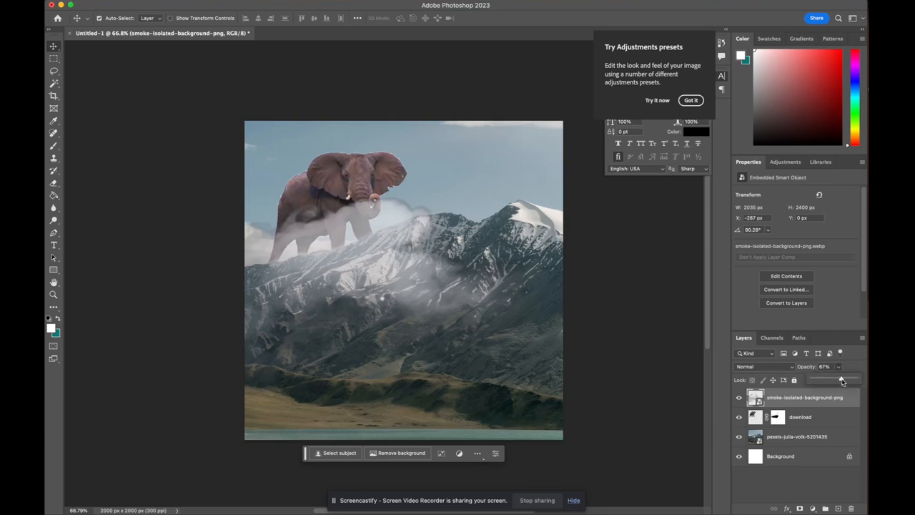
{"action": "left_click_drag", "start_coordinate": [841, 381], "coordinate": [844, 381]}
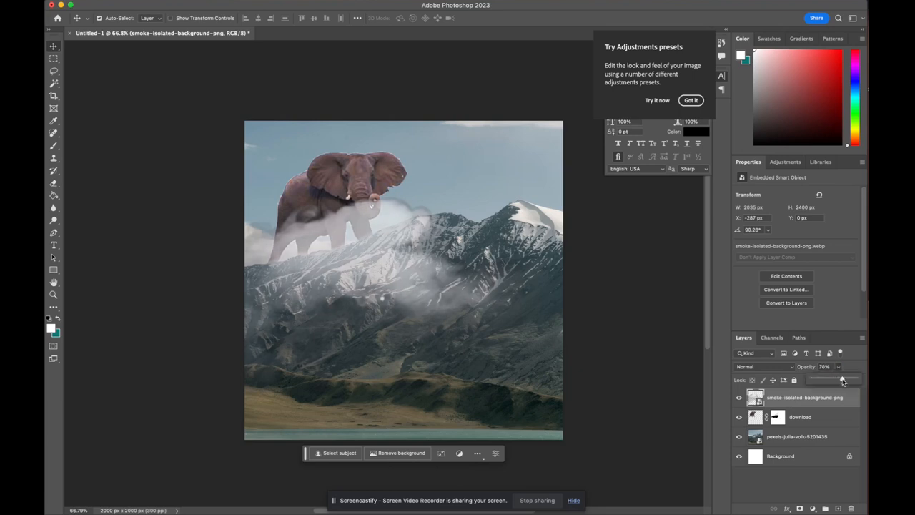
Pick the Eraser and rasterize the smoke layer
{"action": "left_click", "coordinate": [53, 183]}
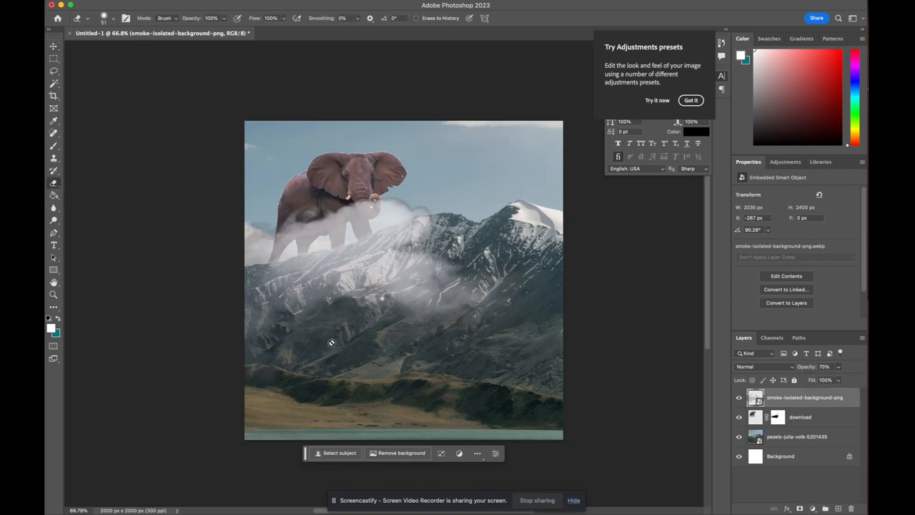
{"action": "right_click", "coordinate": [851, 399]}
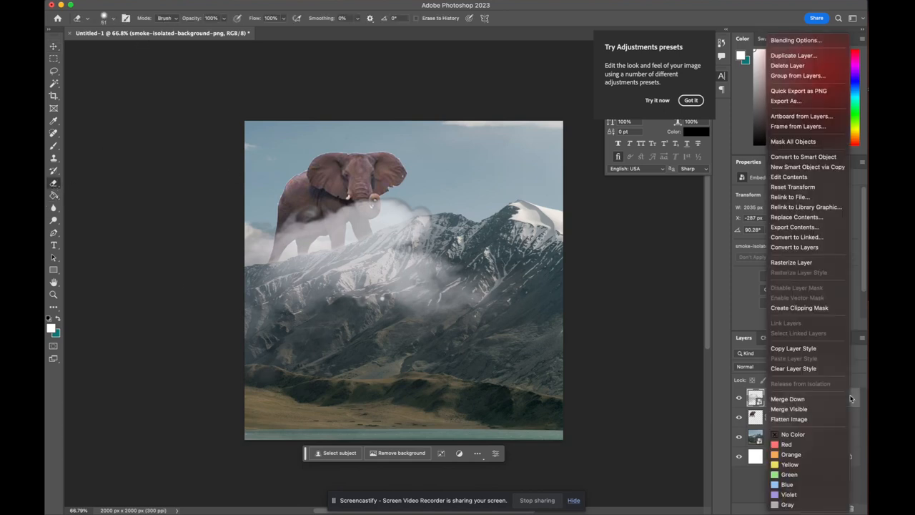
{"action": "left_click", "coordinate": [808, 262]}
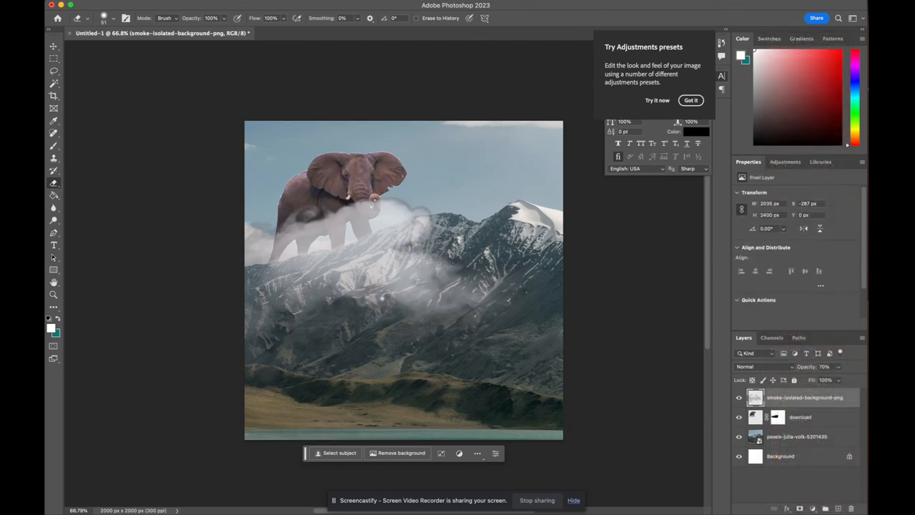
Erase the smoke's lower and outer parts with a 169 px soft eraser, undoing one stray stroke
{"action": "right_click", "coordinate": [277, 294]}
{"action": "left_click", "coordinate": [368, 316]}
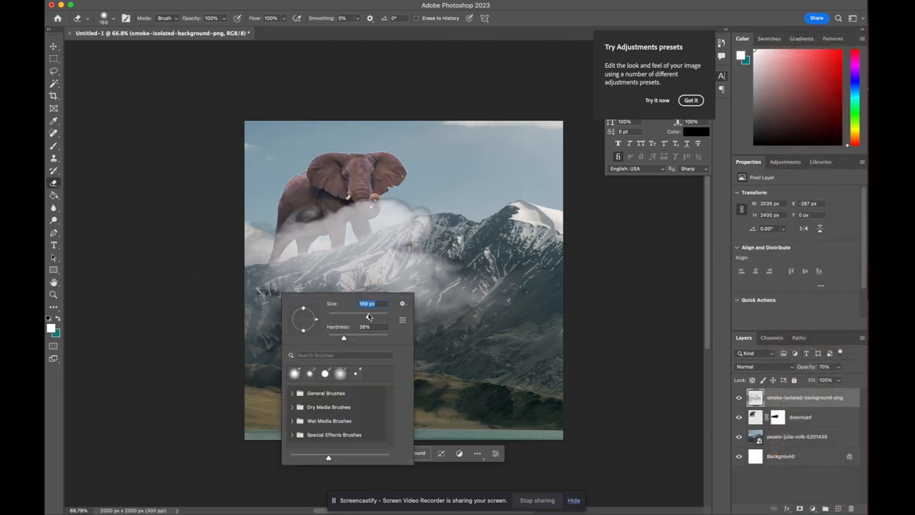
{"action": "left_click", "coordinate": [360, 264]}
{"action": "mouse_move", "coordinate": [460, 292]}
{"action": "left_mouse_down"}
{"action": "mouse_move", "coordinate": [373, 301]}
{"action": "mouse_move", "coordinate": [429, 266]}
{"action": "mouse_move", "coordinate": [466, 280]}
{"action": "left_mouse_up"}
{"action": "mouse_move", "coordinate": [274, 357]}
{"action": "left_mouse_down"}
{"action": "mouse_move", "coordinate": [272, 323]}
{"action": "mouse_move", "coordinate": [285, 313]}
{"action": "mouse_move", "coordinate": [262, 366]}
{"action": "mouse_move", "coordinate": [354, 278]}
{"action": "mouse_move", "coordinate": [421, 254]}
{"action": "left_mouse_up"}
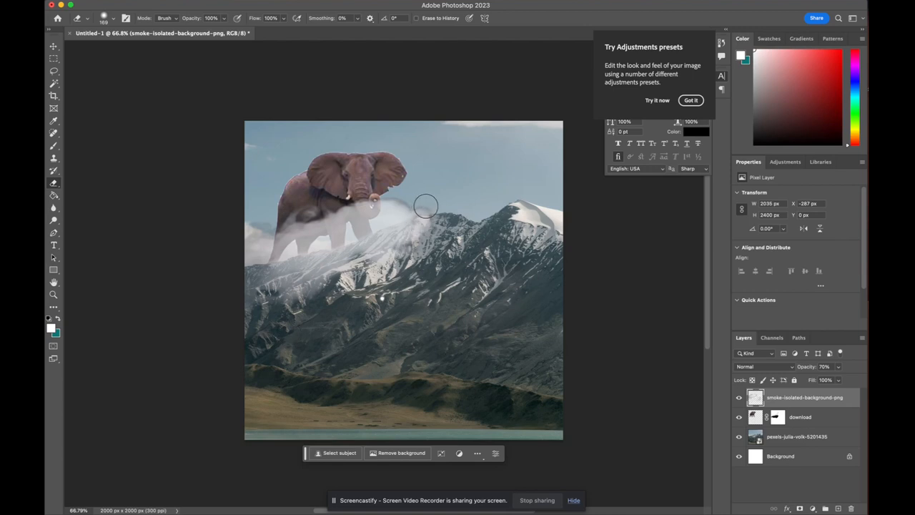
{"action": "mouse_move", "coordinate": [426, 206]}
{"action": "left_mouse_down"}
{"action": "mouse_move", "coordinate": [387, 193]}
{"action": "mouse_move", "coordinate": [444, 210]}
{"action": "mouse_move", "coordinate": [323, 196]}
{"action": "mouse_move", "coordinate": [353, 207]}
{"action": "mouse_move", "coordinate": [336, 209]}
{"action": "mouse_move", "coordinate": [348, 204]}
{"action": "mouse_move", "coordinate": [346, 218]}
{"action": "mouse_move", "coordinate": [364, 205]}
{"action": "mouse_move", "coordinate": [312, 241]}
{"action": "mouse_move", "coordinate": [264, 231]}
{"action": "left_mouse_up"}
{"action": "key", "text": "super+z"}
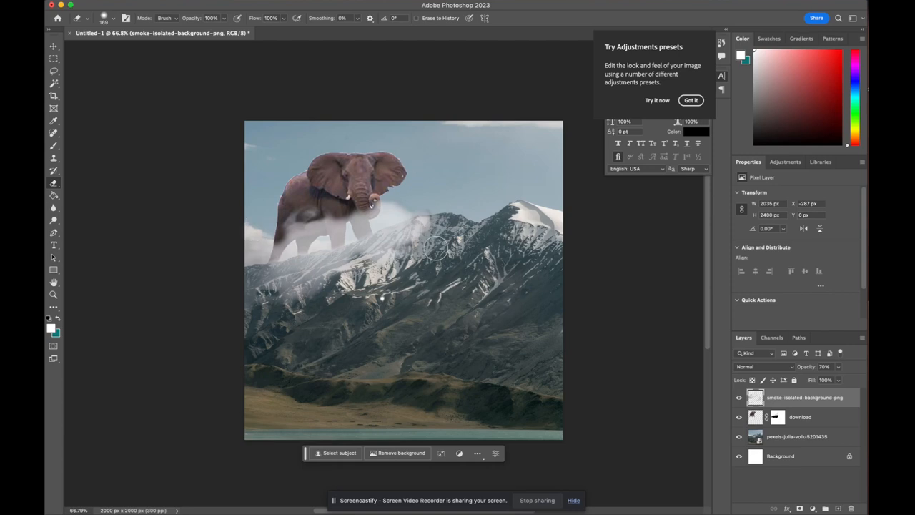
{"action": "mouse_move", "coordinate": [432, 229]}
{"action": "left_mouse_down"}
{"action": "mouse_move", "coordinate": [417, 248]}
{"action": "mouse_move", "coordinate": [399, 259]}
{"action": "mouse_move", "coordinate": [289, 300]}
{"action": "left_mouse_up"}
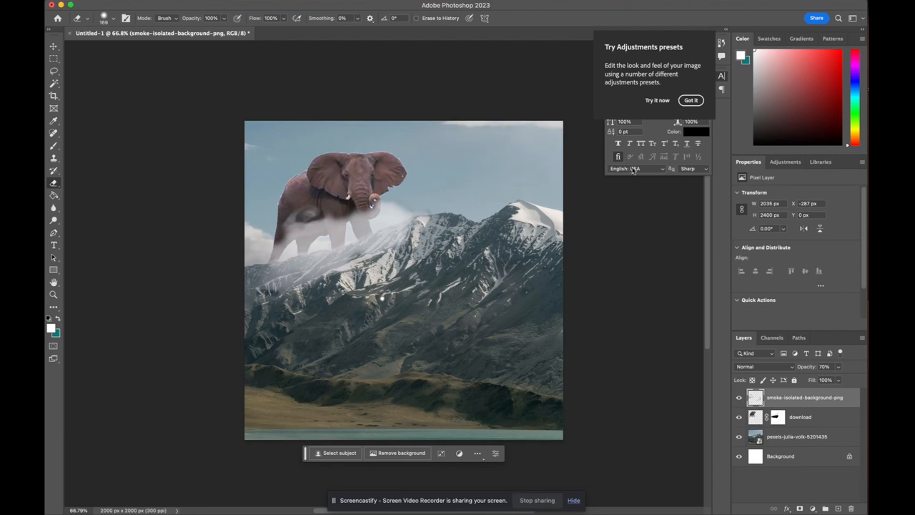
Add a Hue/Saturation adjustment layer with Hue set to -19, then hide that layer
{"action": "left_click", "coordinate": [788, 163]}
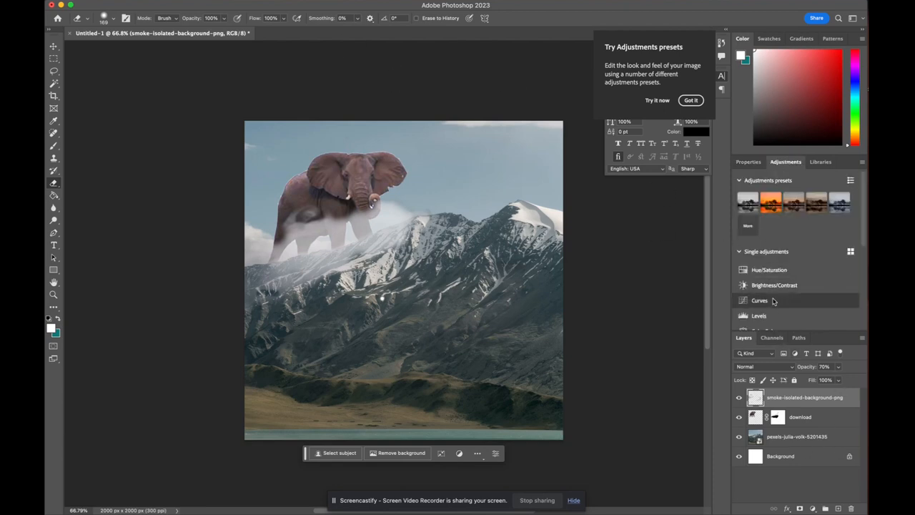
{"action": "scroll", "coordinate": [772, 301], "scroll_direction": "down", "scroll_amount": 3}
{"action": "scroll", "coordinate": [773, 301], "scroll_direction": "up", "scroll_amount": 1}
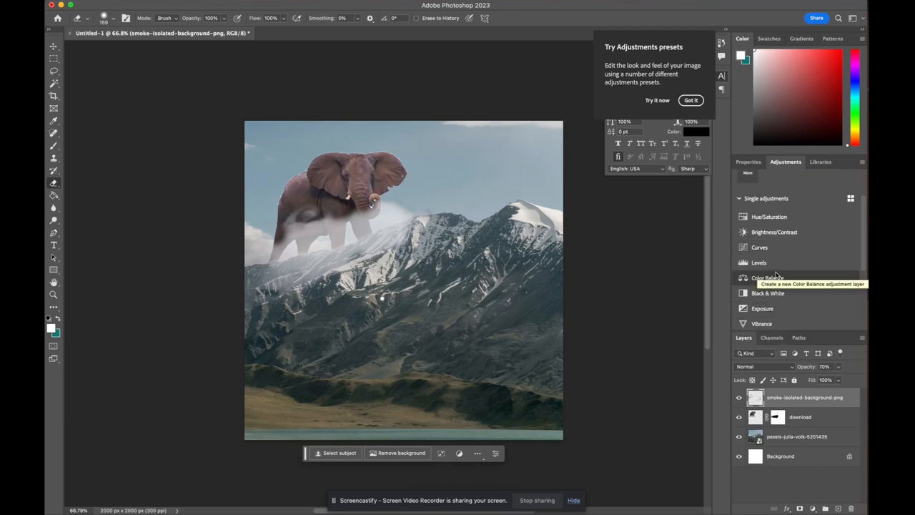
{"action": "left_click", "coordinate": [769, 218]}
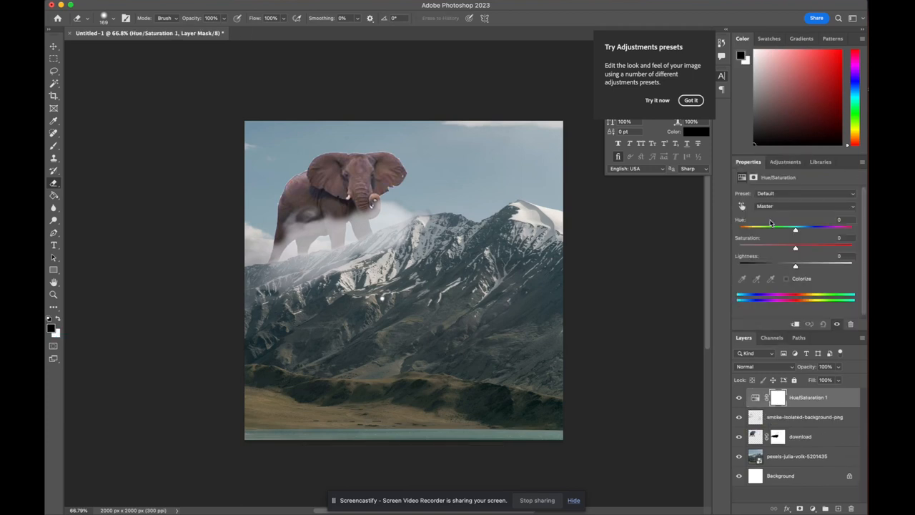
{"action": "left_click_drag", "start_coordinate": [800, 235], "coordinate": [797, 233]}
{"action": "mouse_move", "coordinate": [799, 230]}
{"action": "left_mouse_down"}
{"action": "mouse_move", "coordinate": [863, 226]}
{"action": "mouse_move", "coordinate": [771, 227]}
{"action": "mouse_move", "coordinate": [785, 227]}
{"action": "left_mouse_up"}
{"action": "left_click", "coordinate": [739, 398]}
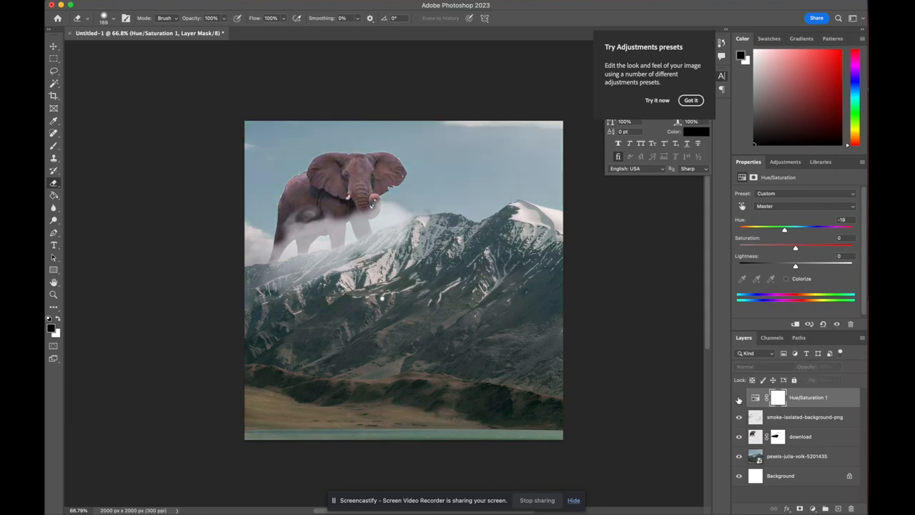
Add a Black & White adjustment layer and undo it
{"action": "left_click", "coordinate": [785, 162]}
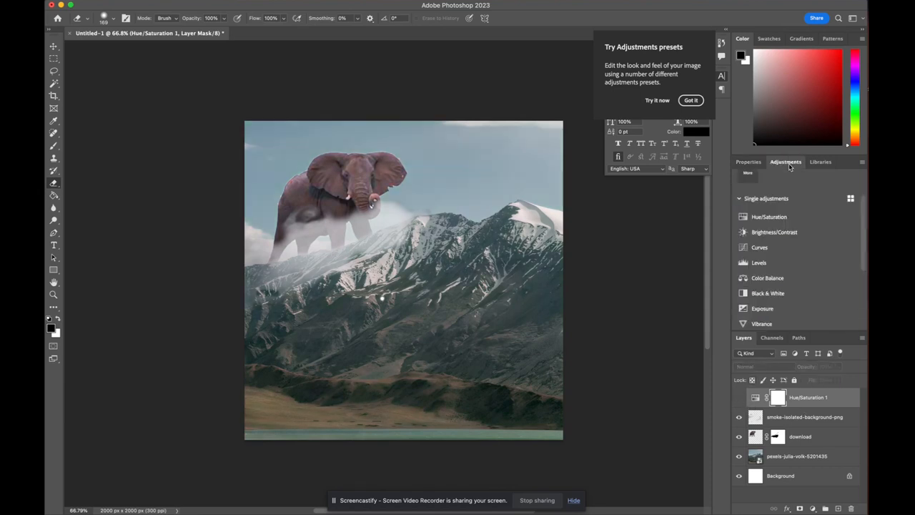
{"action": "scroll", "coordinate": [766, 263], "scroll_direction": "down", "scroll_amount": 2}
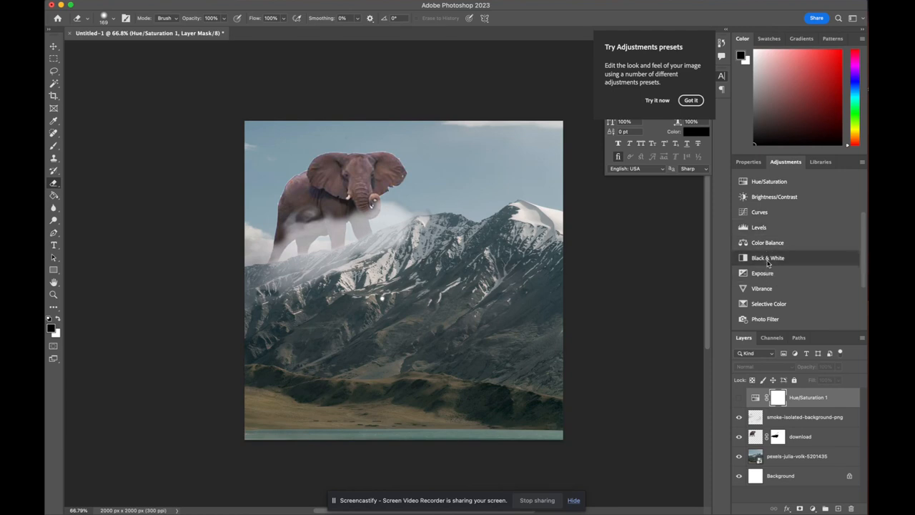
{"action": "left_click", "coordinate": [768, 258]}
{"action": "key", "text": "super+z"}
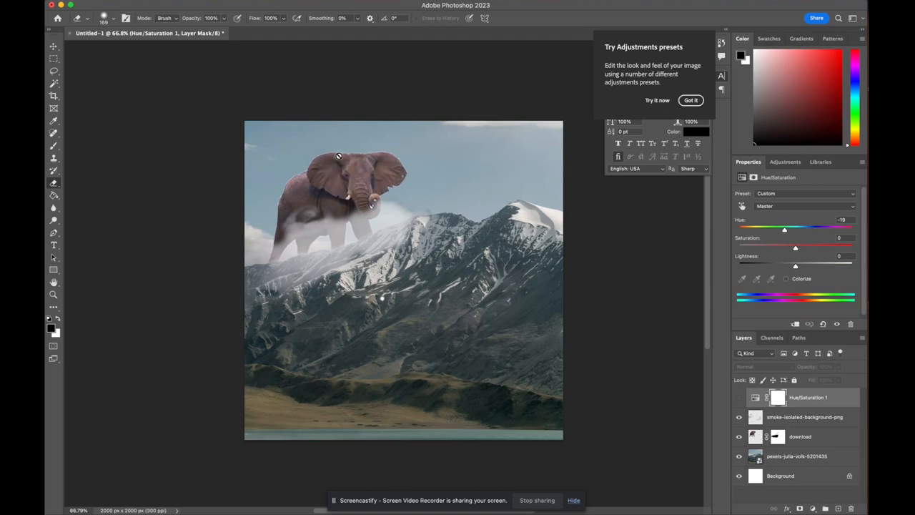
Lower the elephant layer's opacity to 76%
{"action": "left_click", "coordinate": [371, 148]}
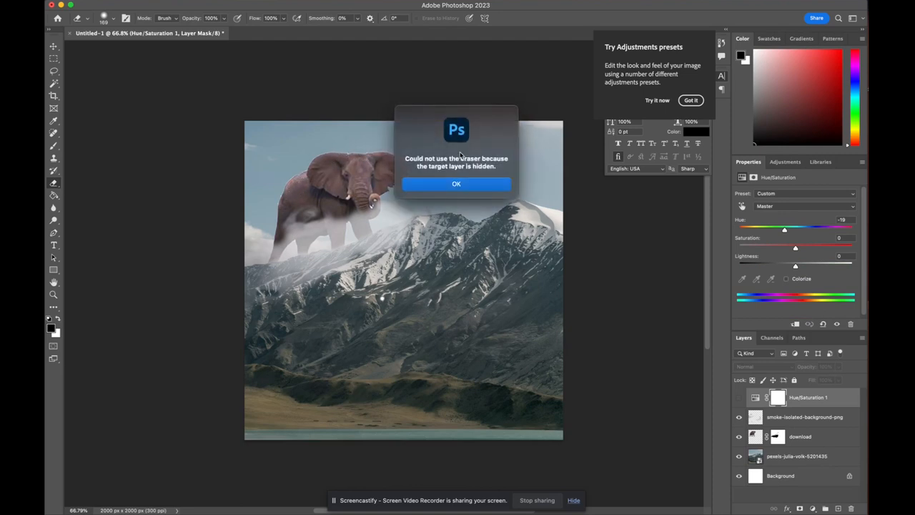
{"action": "left_click", "coordinate": [456, 184]}
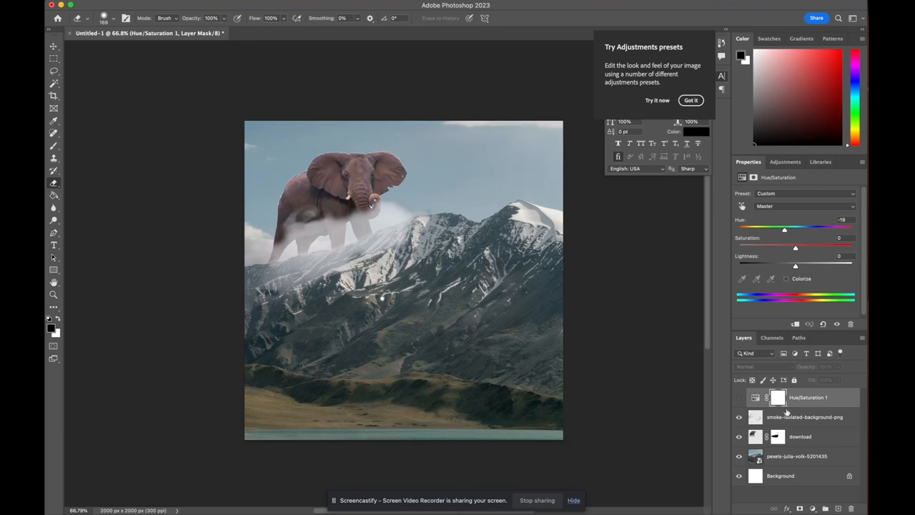
{"action": "left_click", "coordinate": [755, 440]}
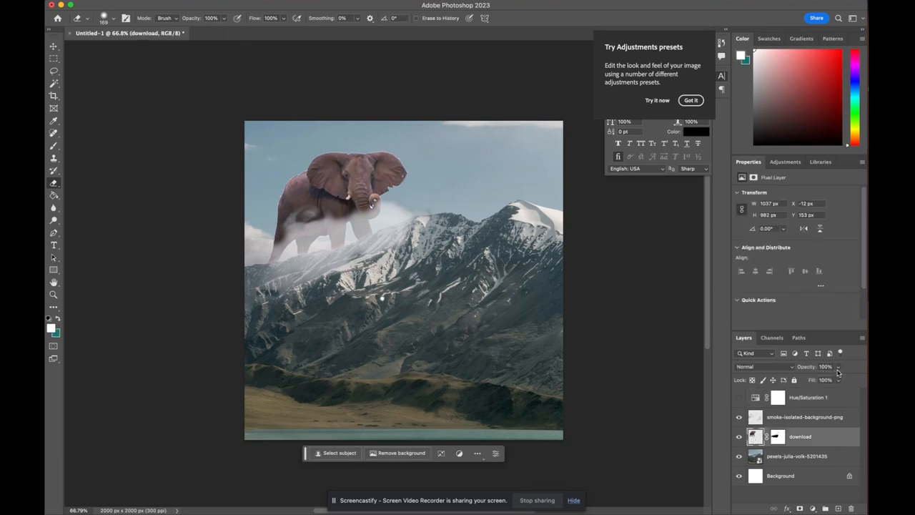
{"action": "left_click_drag", "start_coordinate": [838, 369], "coordinate": [828, 381]}
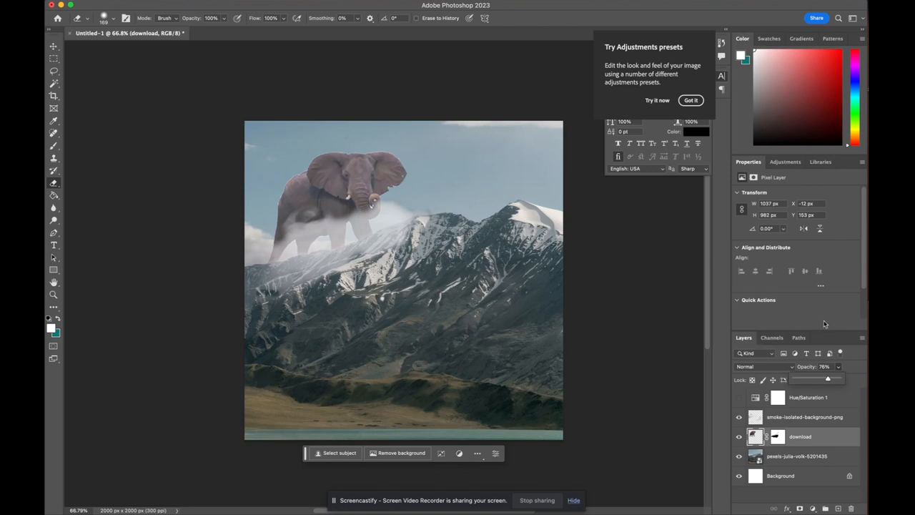
{"action": "left_click", "coordinate": [828, 321]}
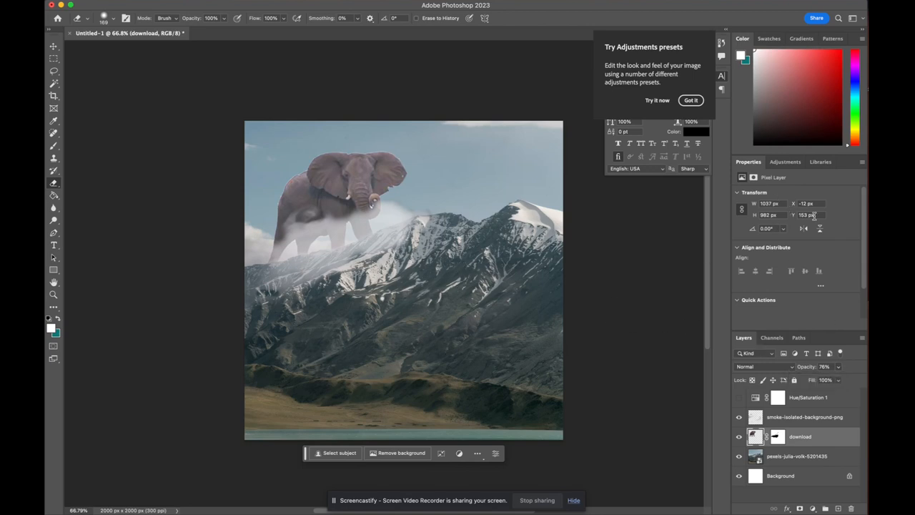
Add a Brightness/Contrast adjustment layer above the Hue/Saturation layer and reselect the smoke layer
{"action": "left_click", "coordinate": [792, 161]}
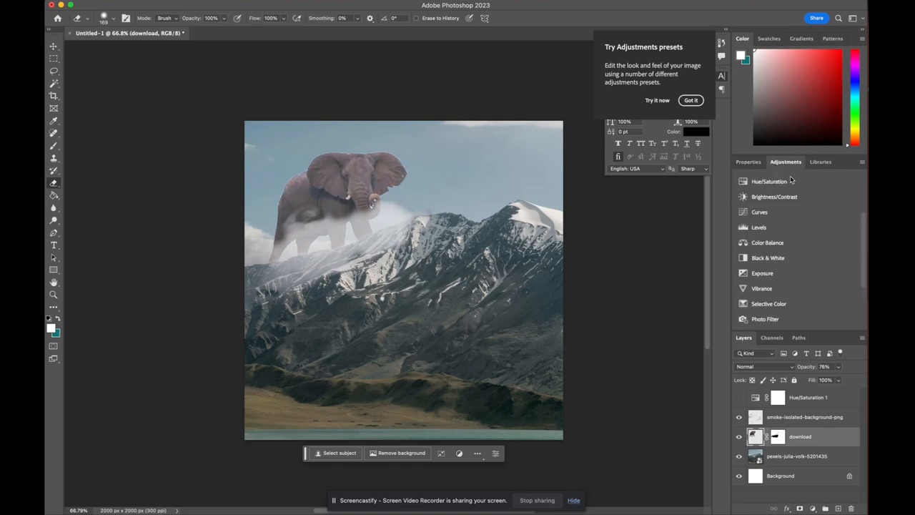
{"action": "left_click", "coordinate": [832, 405]}
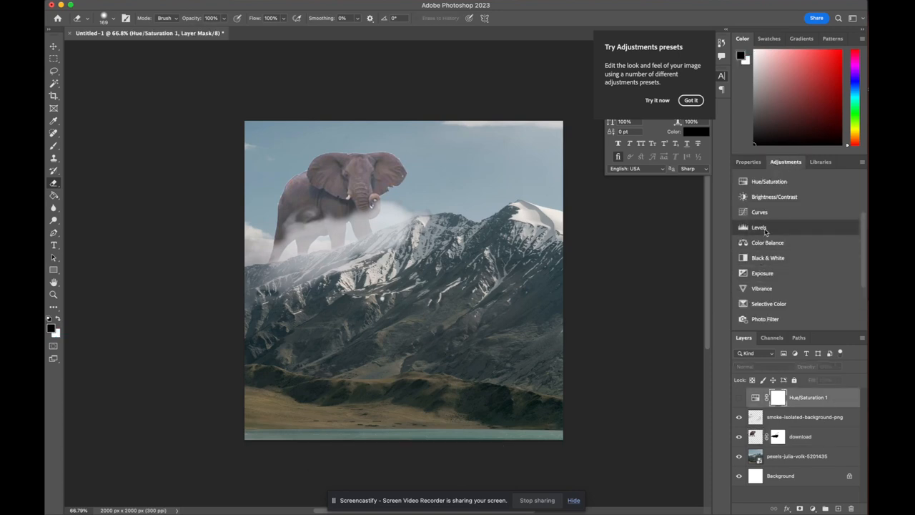
{"action": "left_click", "coordinate": [765, 197]}
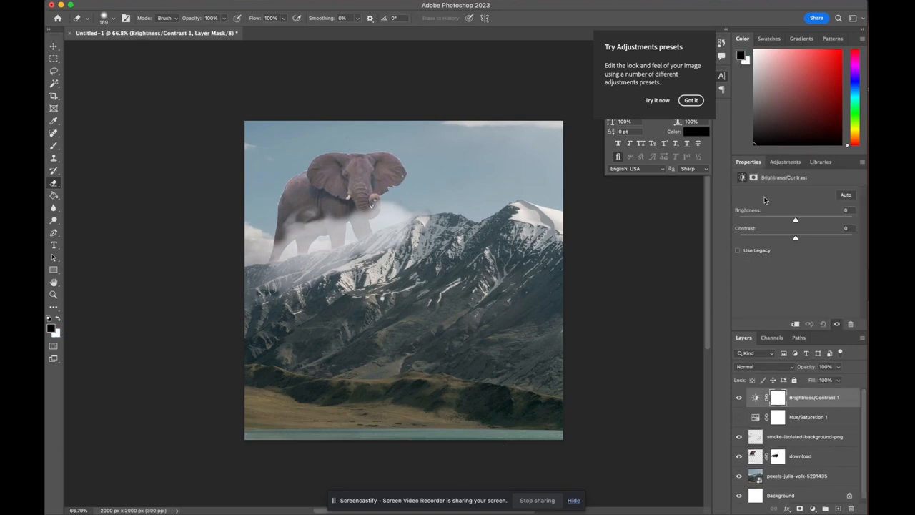
{"action": "mouse_move", "coordinate": [795, 222]}
{"action": "left_mouse_down"}
{"action": "mouse_move", "coordinate": [788, 221]}
{"action": "mouse_move", "coordinate": [805, 243]}
{"action": "mouse_move", "coordinate": [796, 222]}
{"action": "left_mouse_up"}
{"action": "left_click", "coordinate": [779, 439]}
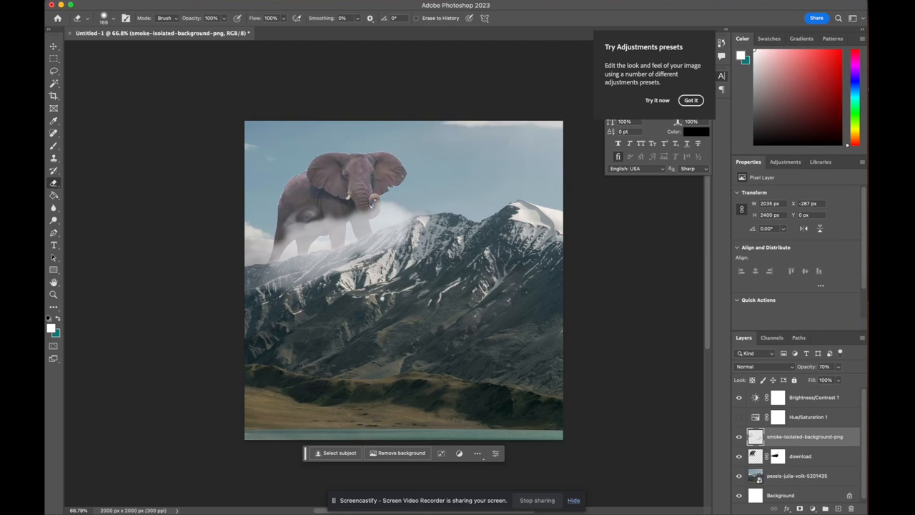
Export the composite as a 2000 × 2000 px JPG to the Desktop
{"action": "left_click", "coordinate": [131, 0]}
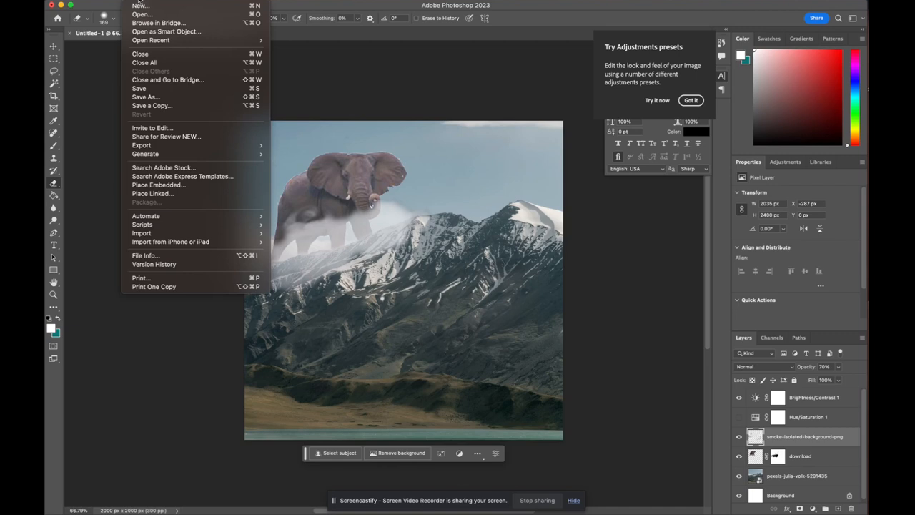
{"action": "mouse_move", "coordinate": [150, 148]}
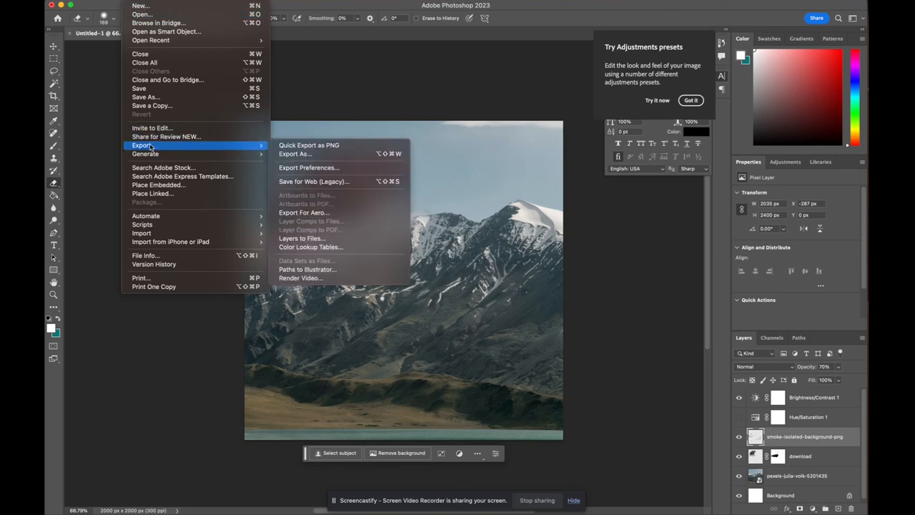
{"action": "left_click", "coordinate": [304, 155]}
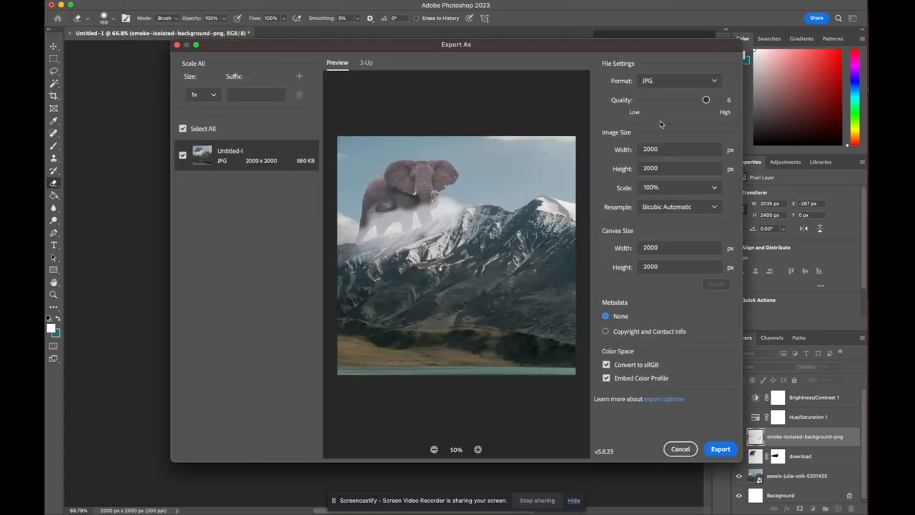
{"action": "left_click", "coordinate": [672, 82]}
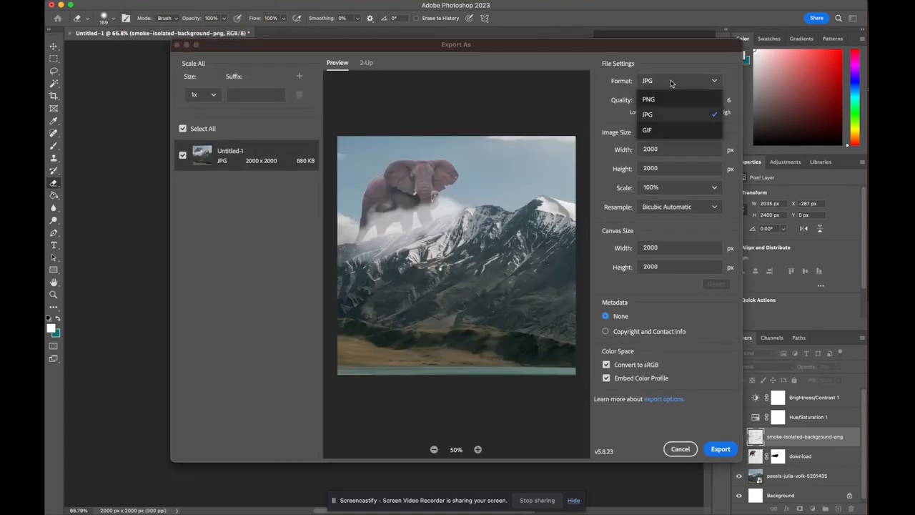
{"action": "left_click", "coordinate": [665, 116]}
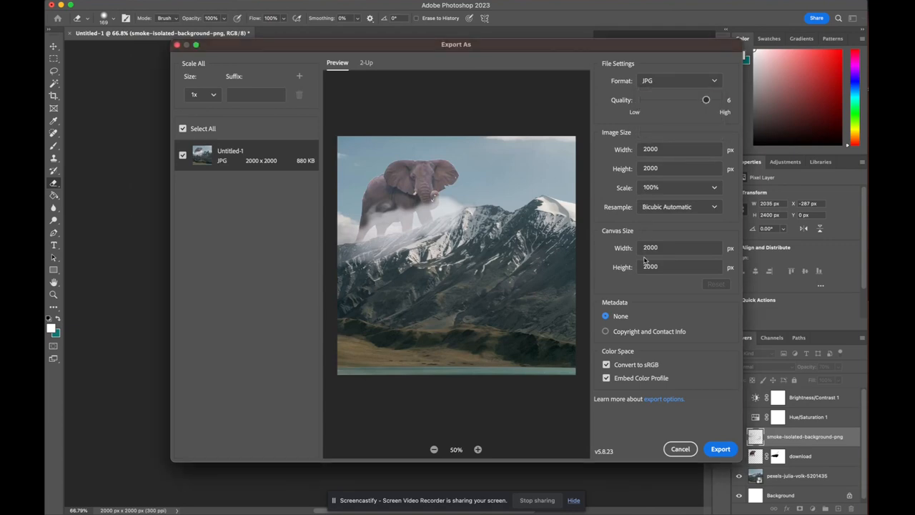
{"action": "left_click", "coordinate": [724, 449]}
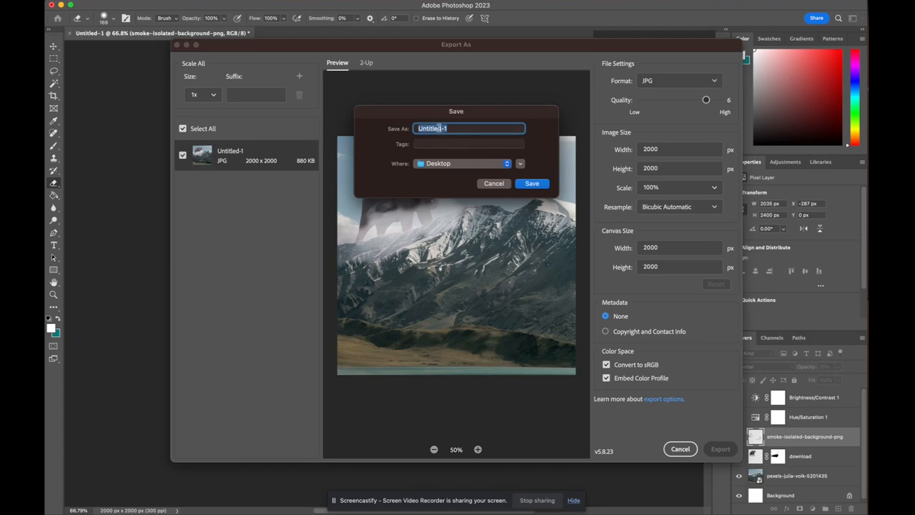
{"action": "type", "text": "ell"}
{"action": "left_click", "coordinate": [544, 186]}
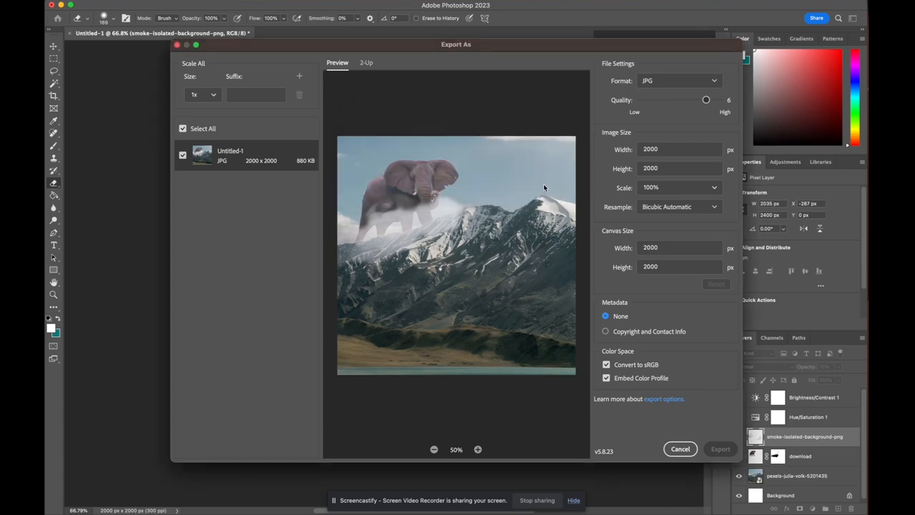